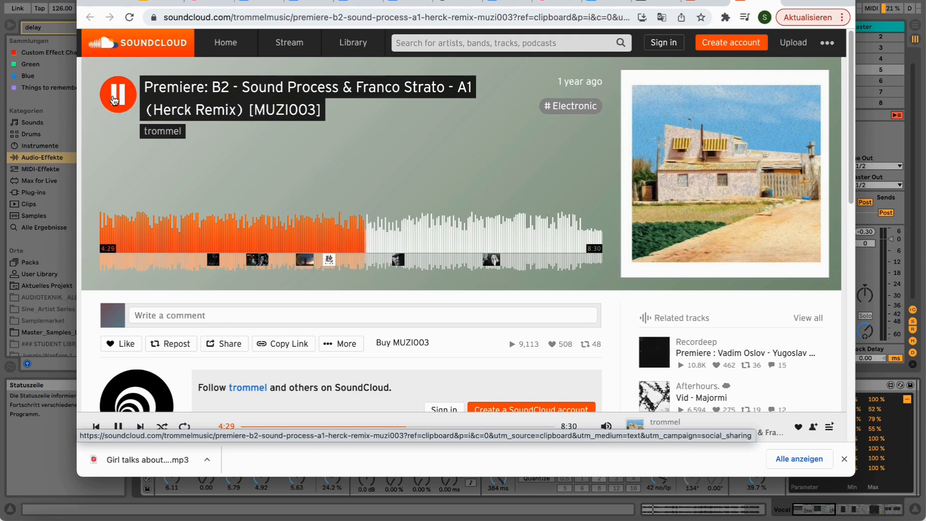
Pause the reference track playing on the SoundCloud page.
left_click(114, 99)
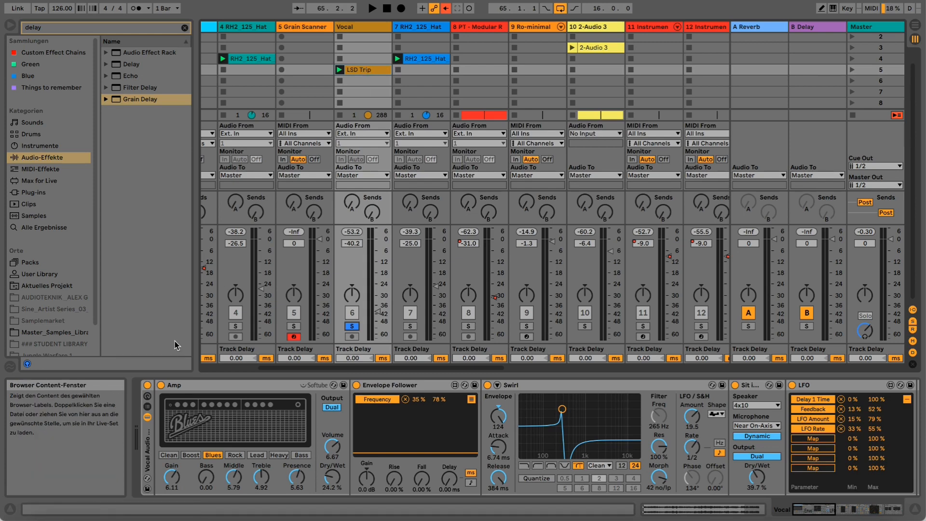
Switch to Ableton Live, bypass the Vocal track's effect rack, and set the track's volume to -30 dB while auditioning it.
left_click(148, 385)
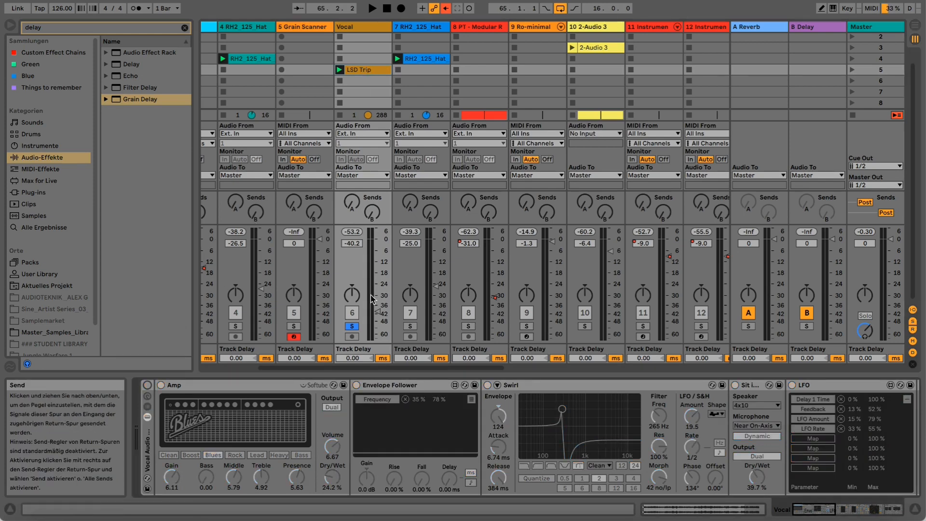
key("space")
left_click_drag(377, 282, 378, 293)
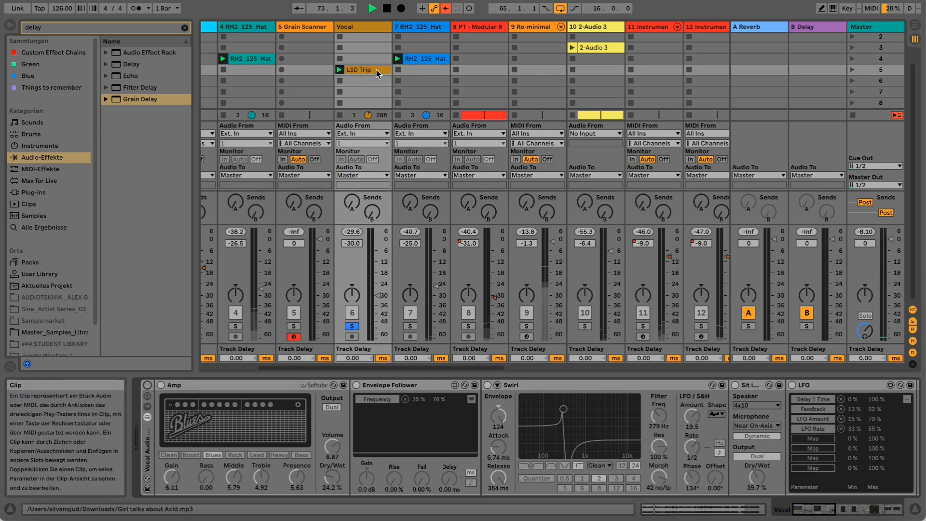
key("space")
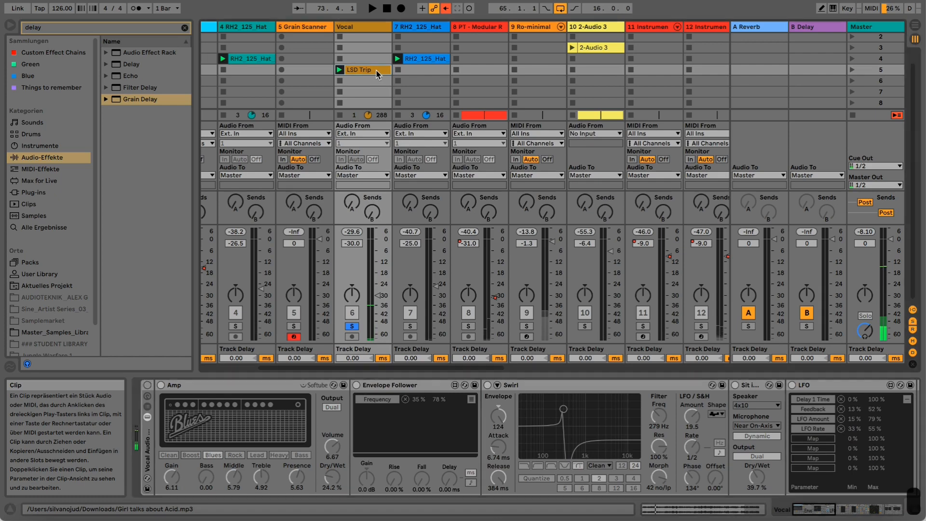
Open the LSD Trip clip on the Vocal track and show its clip Volume envelope.
double_click(364, 70)
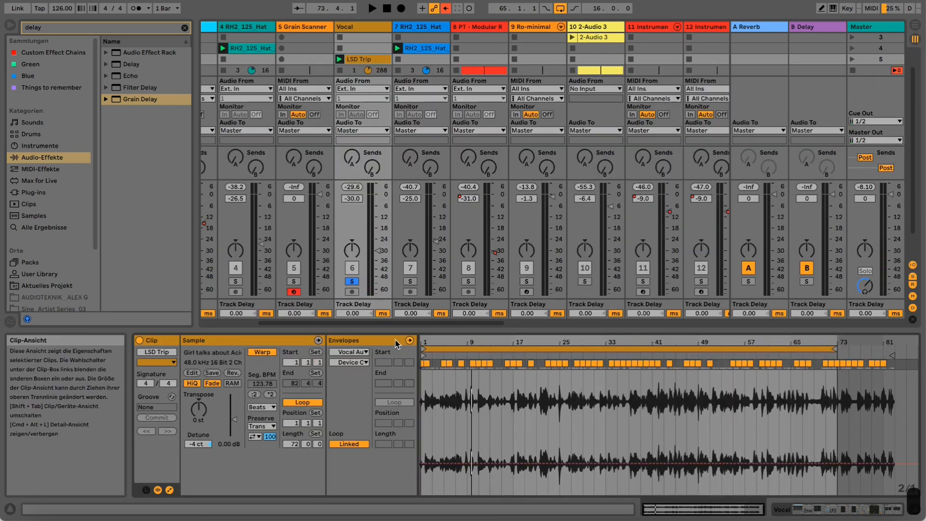
left_click(357, 352)
left_click(345, 361)
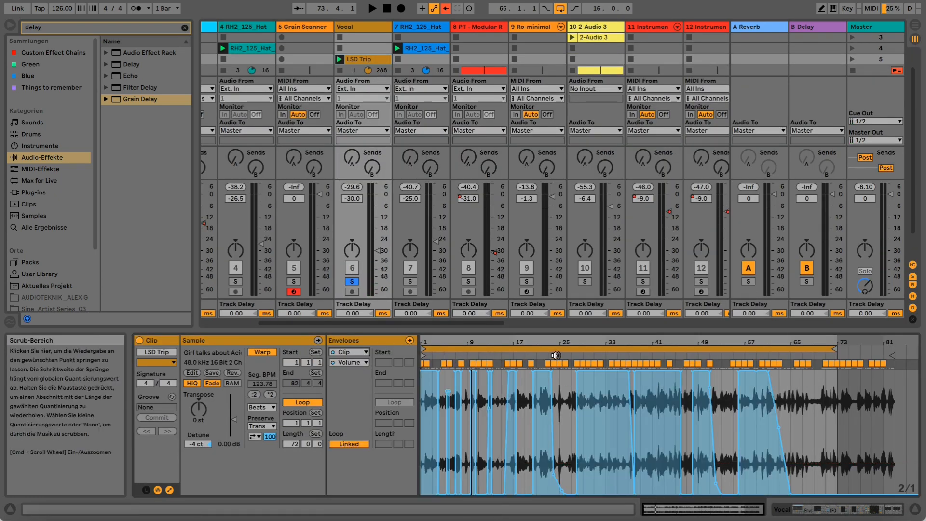
left_click(551, 342)
left_click_drag(446, 342, 460, 356)
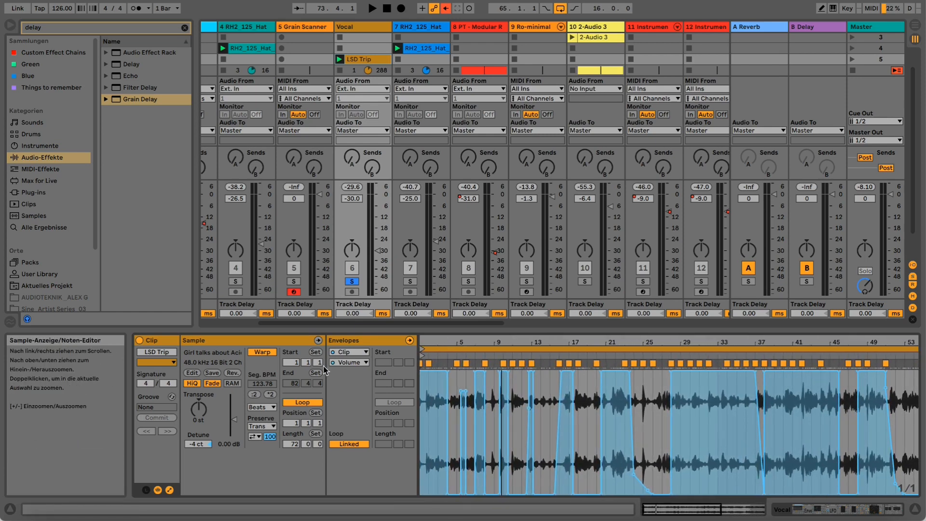
left_click(354, 363)
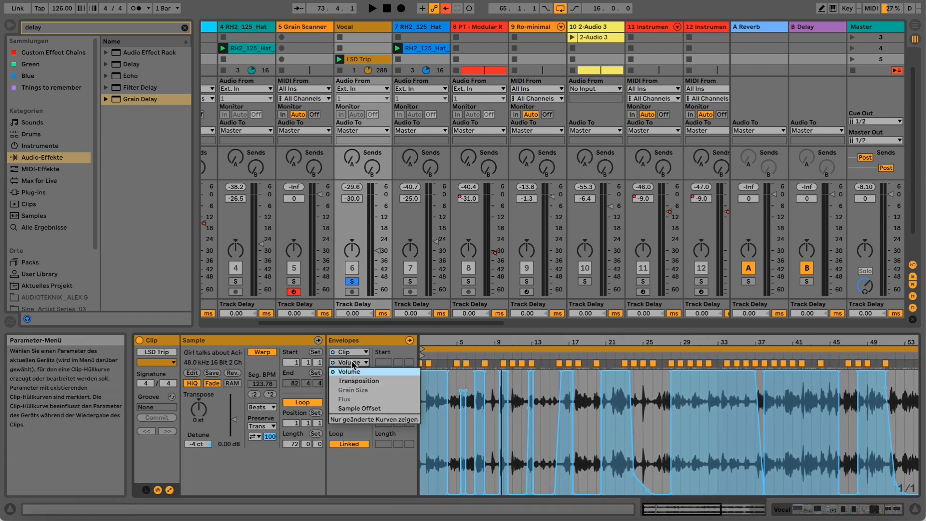
left_click(352, 371)
Unsolo the Vocal track and, in Draw Mode, raise the LSD Trip clip's volume envelope just after bar 5.
key("super+b")
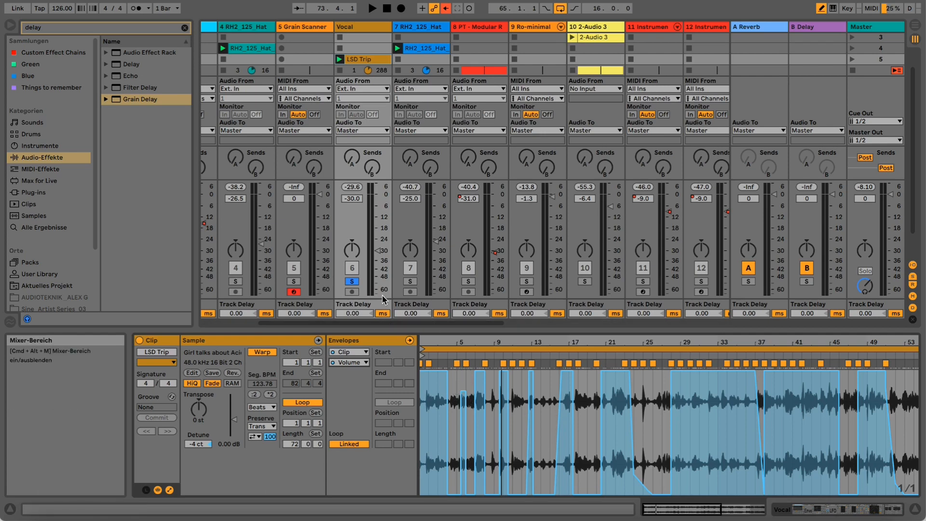
left_click(357, 282)
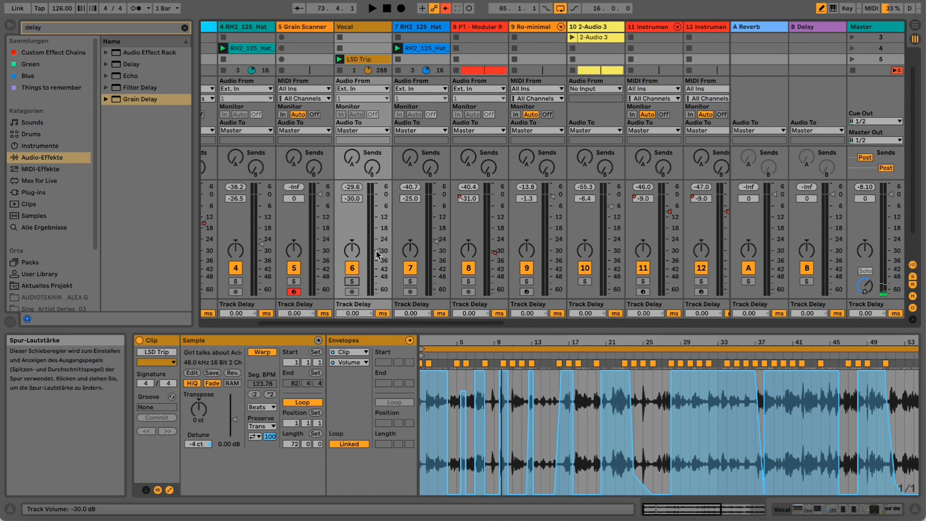
left_click(362, 60)
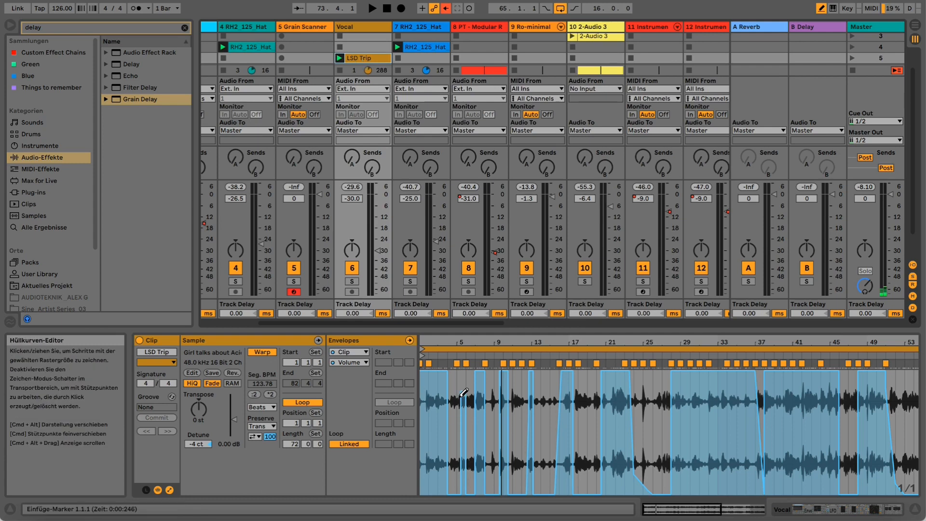
left_click_drag(467, 386, 466, 373)
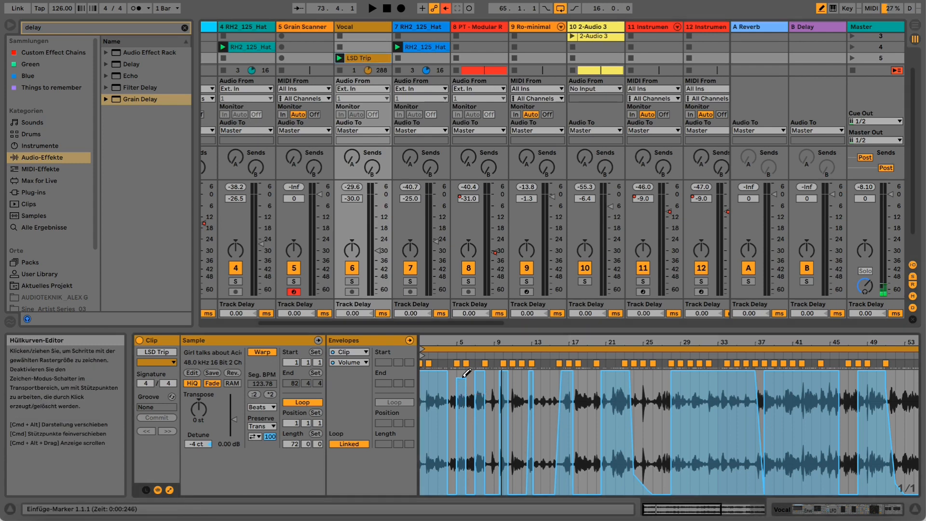
Start playback, show the Vocal track's devices, and turn its effect rack back on.
key("space")
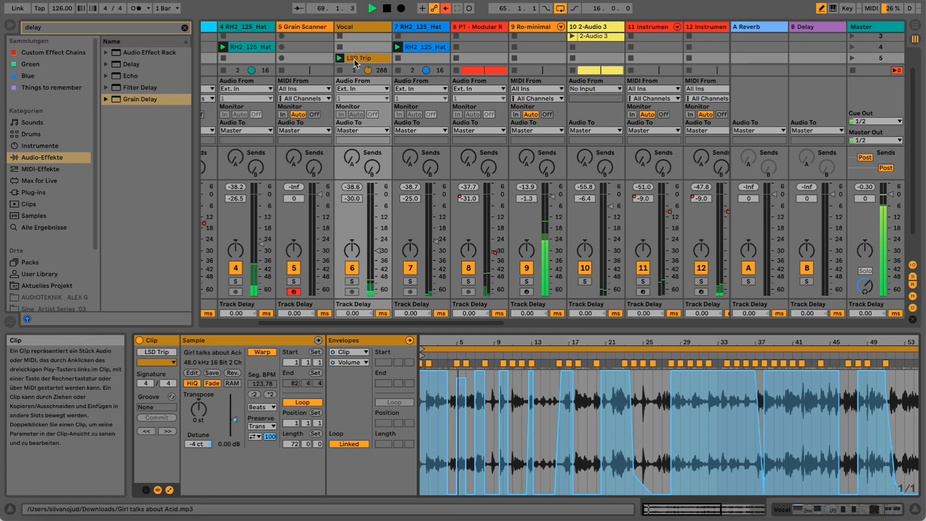
double_click(357, 28)
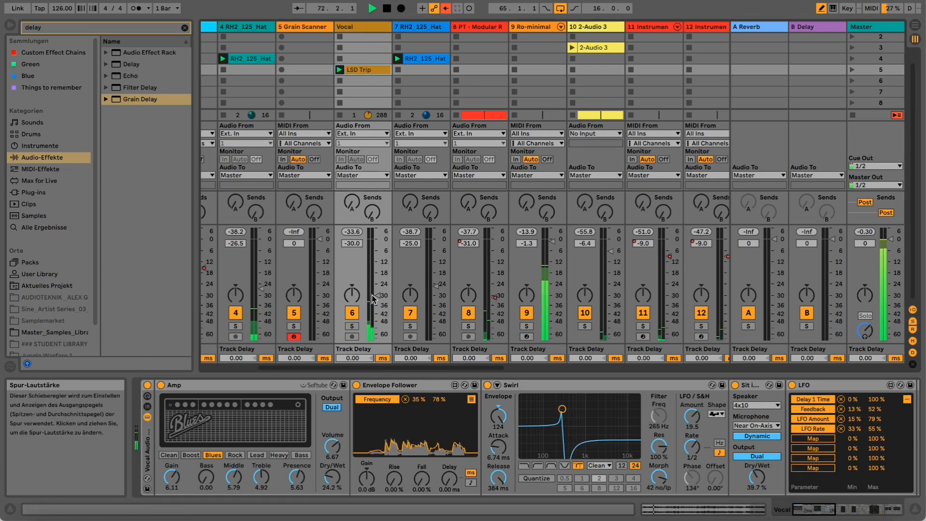
Adjust the Vocal track's volume to -37, -33.2 and finally -39.3 dB, showing the LSD Trip clip's Volume envelope after each change.
left_click(363, 72)
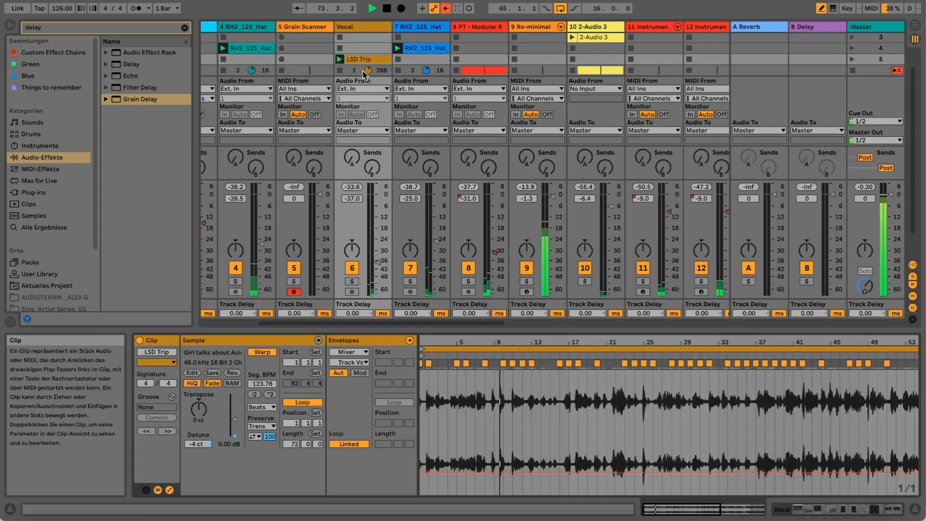
left_click(363, 356)
left_click(364, 363)
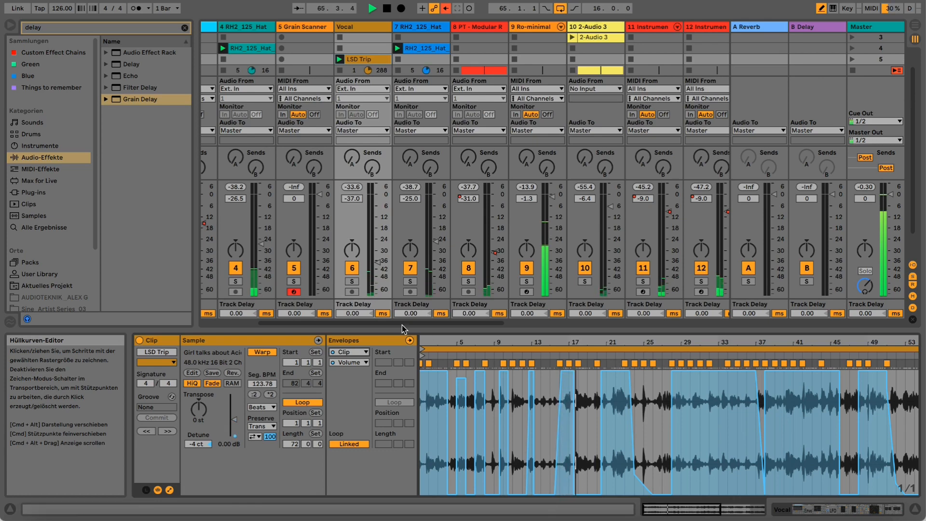
left_click(387, 285)
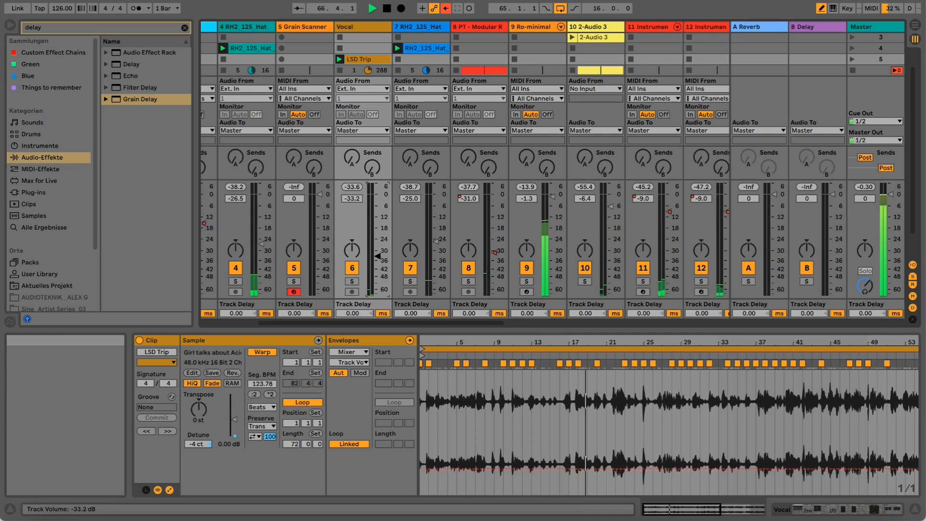
left_click(348, 352)
left_click(347, 480)
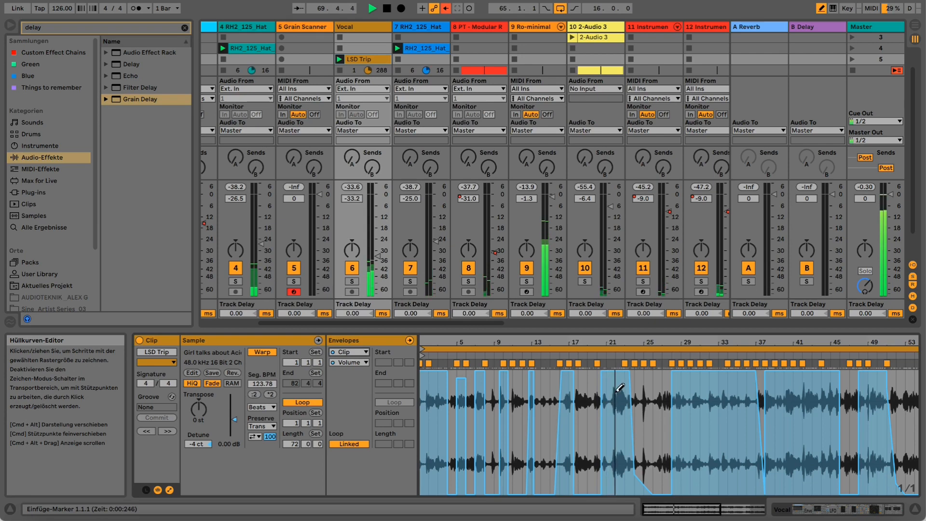
left_click_drag(377, 256, 378, 265)
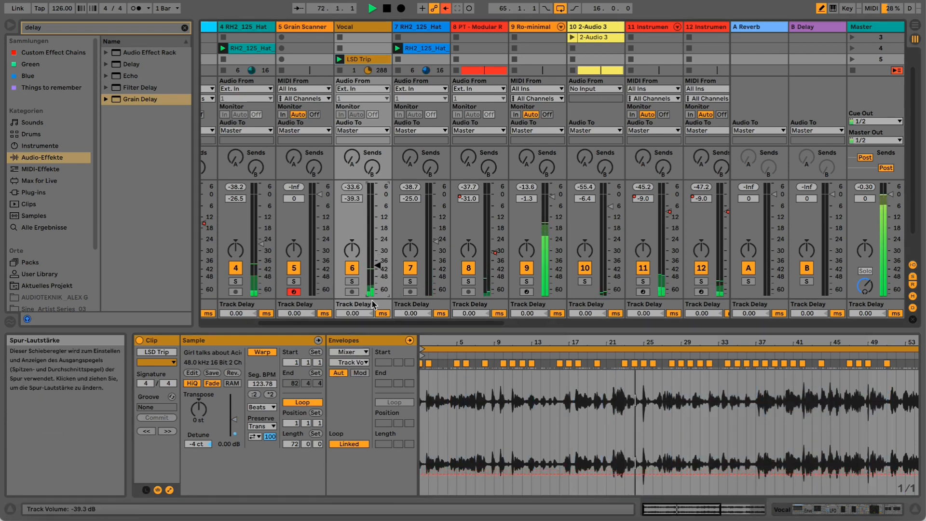
left_click(348, 352)
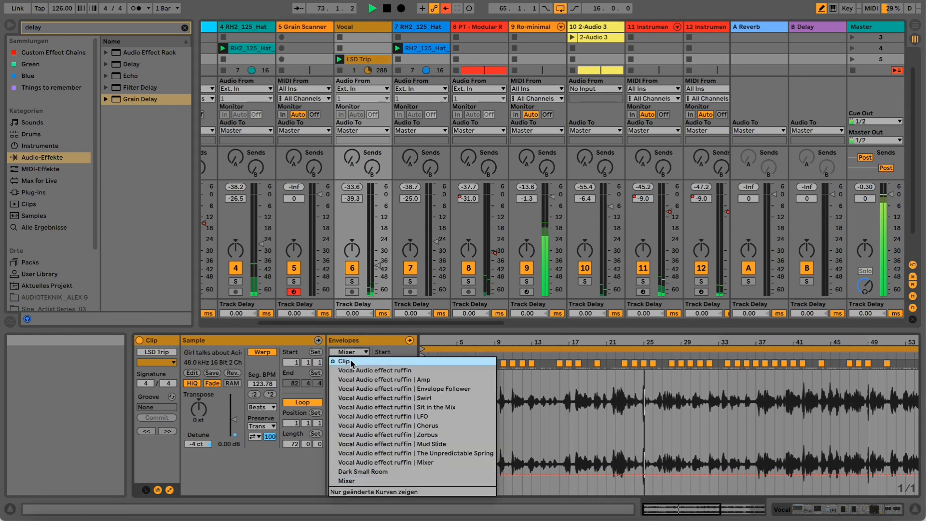
left_click(352, 361)
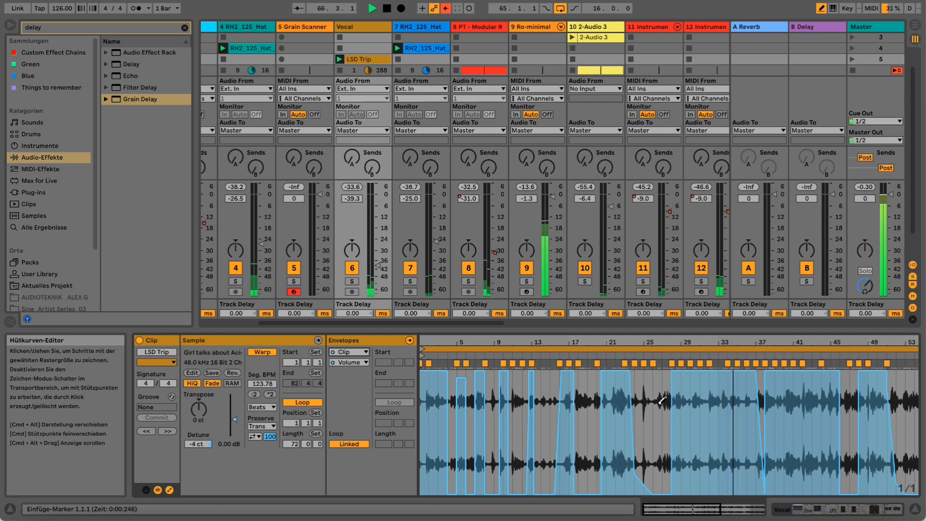
Audition the vocal with the Ro-Kick chain of the Ro-minimal rack muted, and switch the chain back on.
left_click_drag(793, 342, 794, 348)
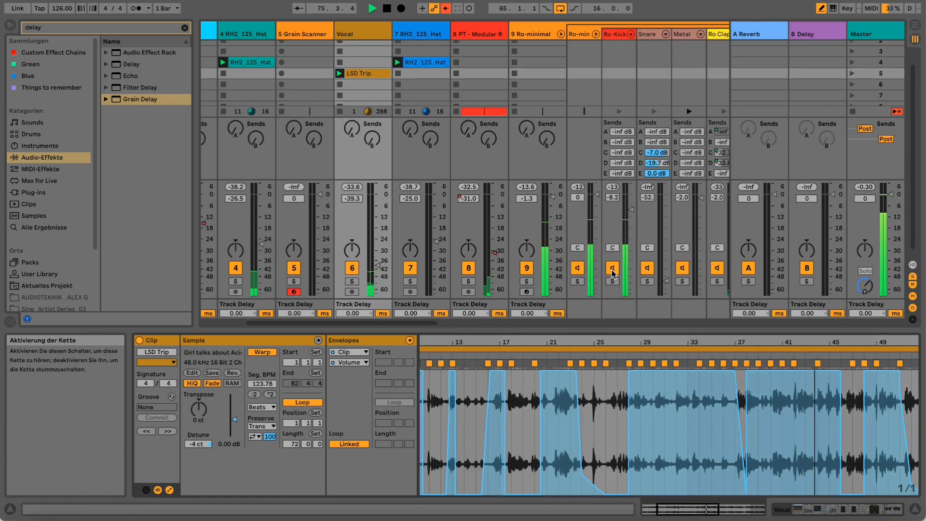
left_click(612, 269)
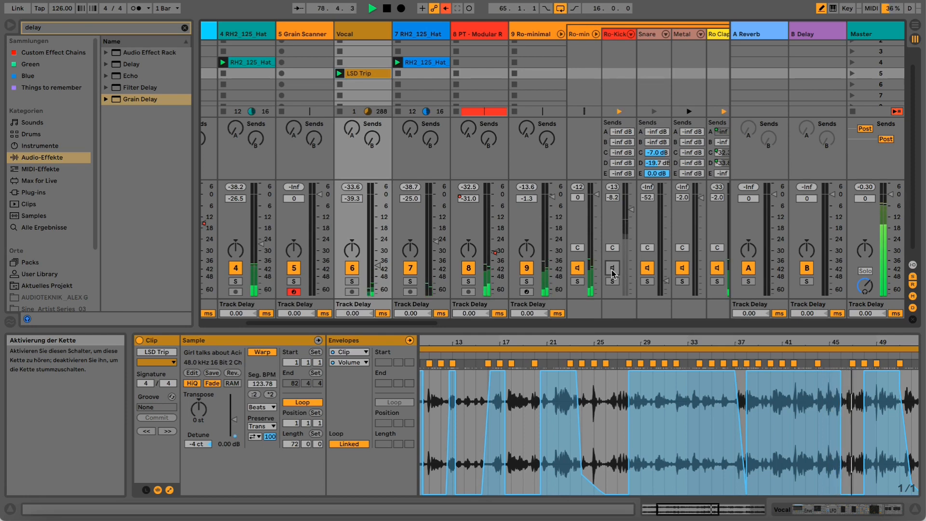
left_click(612, 269)
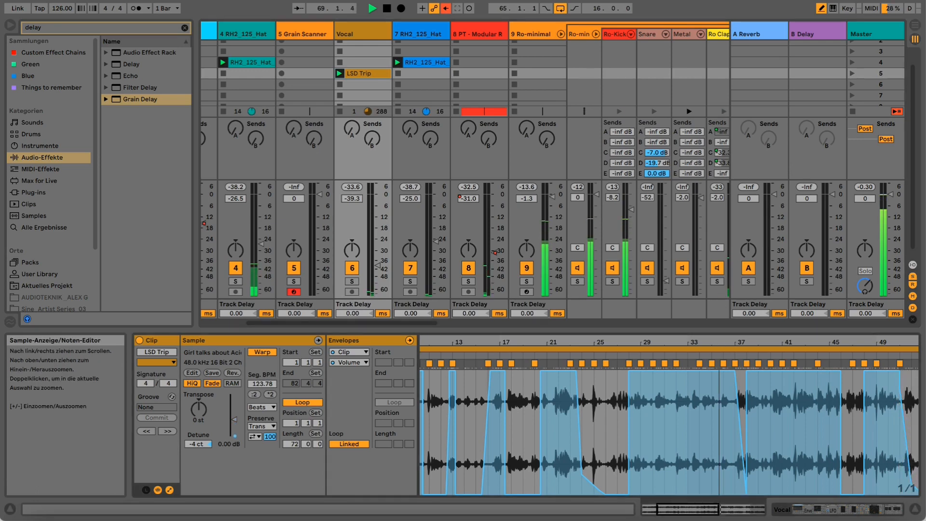
double_click(638, 342)
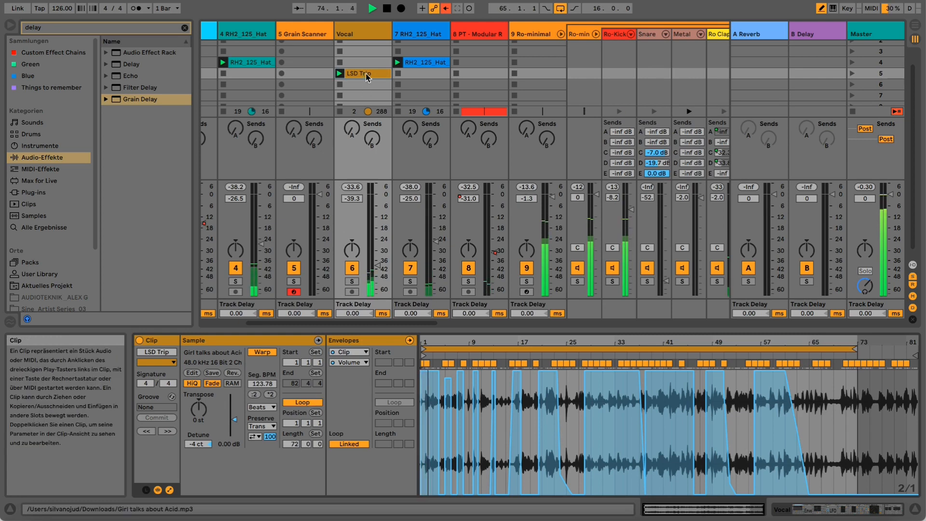
Stop playback, place the LSD Trip clip at bar 49 of the Vocal track in the arrangement, and duplicate it.
key("space")
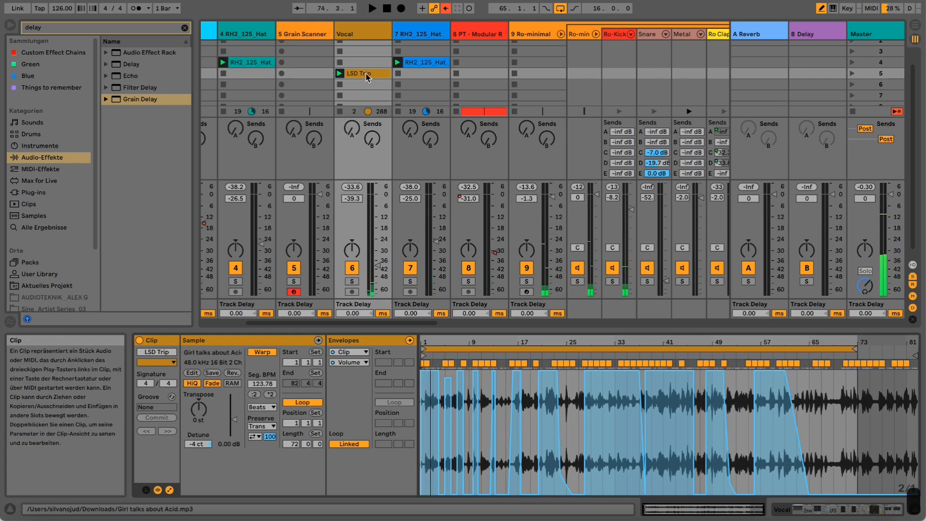
left_click_drag(367, 78, 289, 114)
key("Tab")
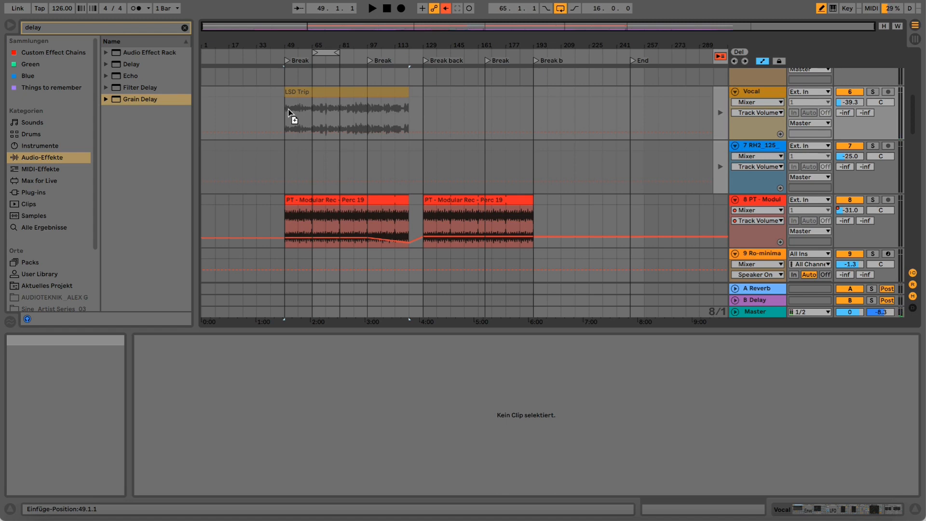
left_click_drag(290, 114, 290, 114)
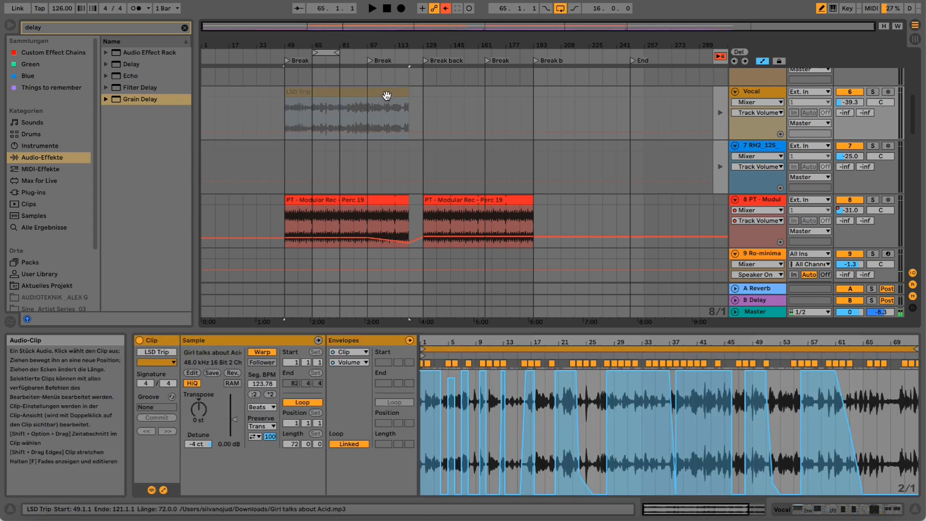
key("super+d")
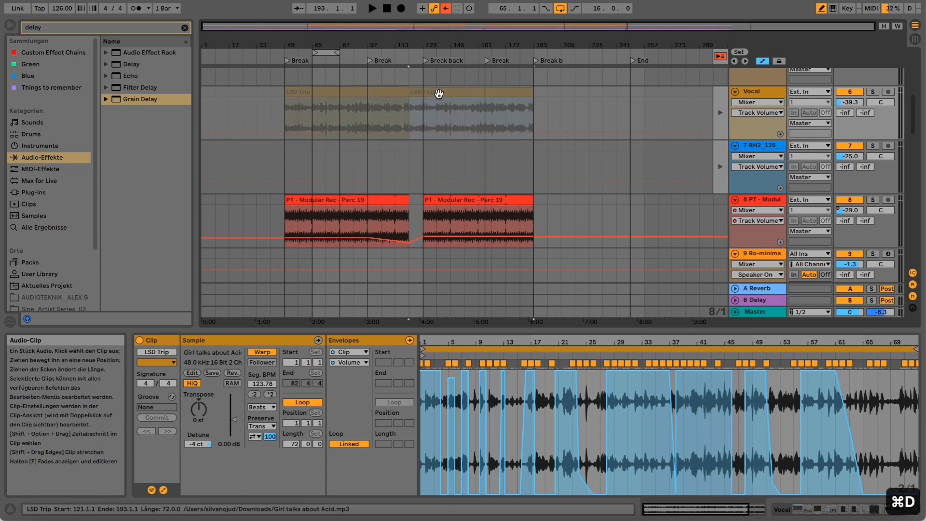
Delete both LSD Trip clips from the arrangement and return to Session View.
left_click(378, 93)
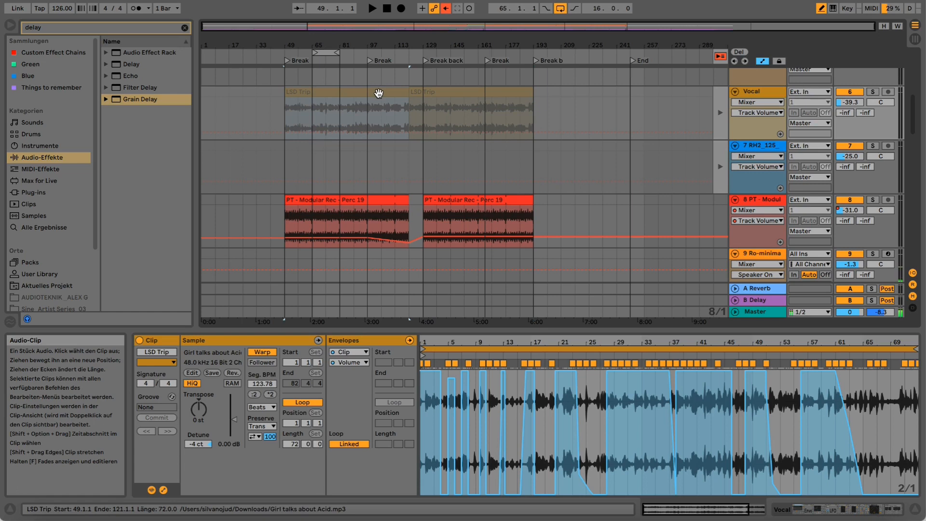
key("BackSpace")
left_click(432, 92)
key("BackSpace")
key("Tab")
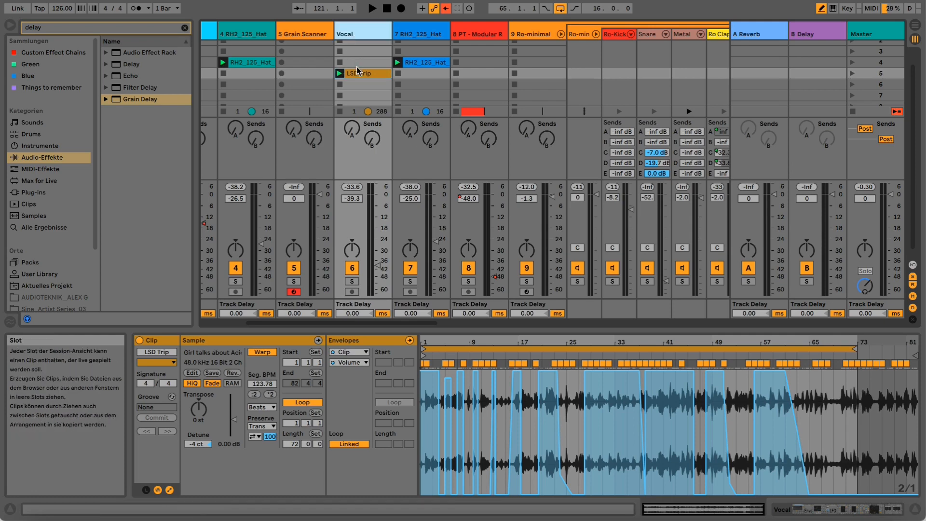
Show the Vocal track's devices and switch off the individual effects in its rack, including Amp, Envelope Follower, Swirl and LFO.
left_click(816, 510)
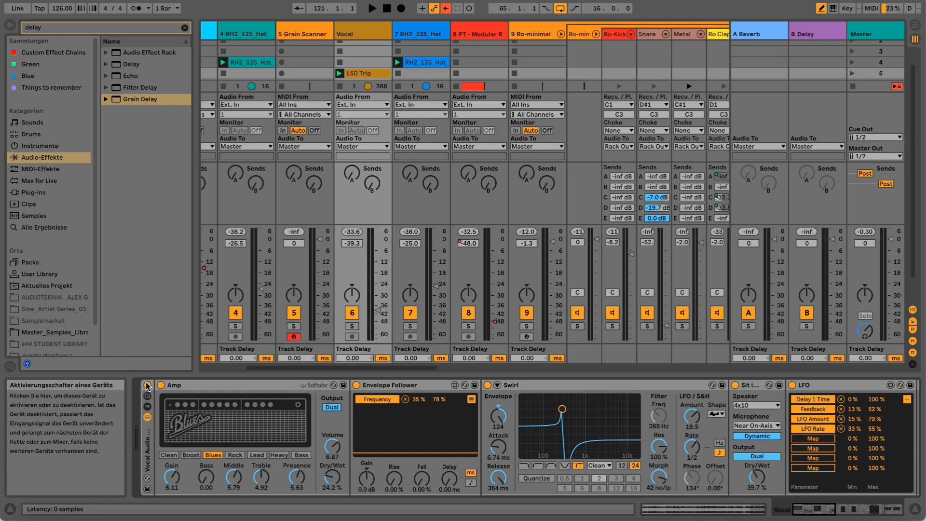
left_click(356, 385)
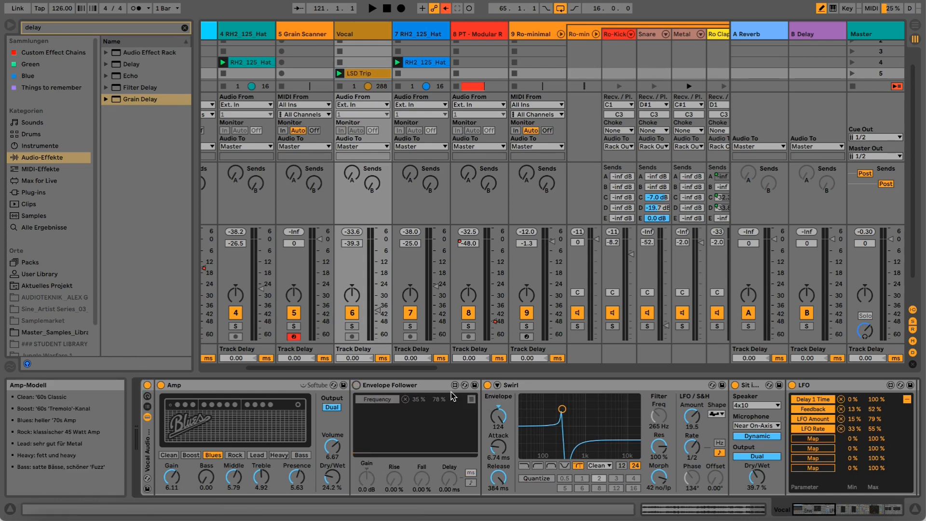
left_click(487, 385)
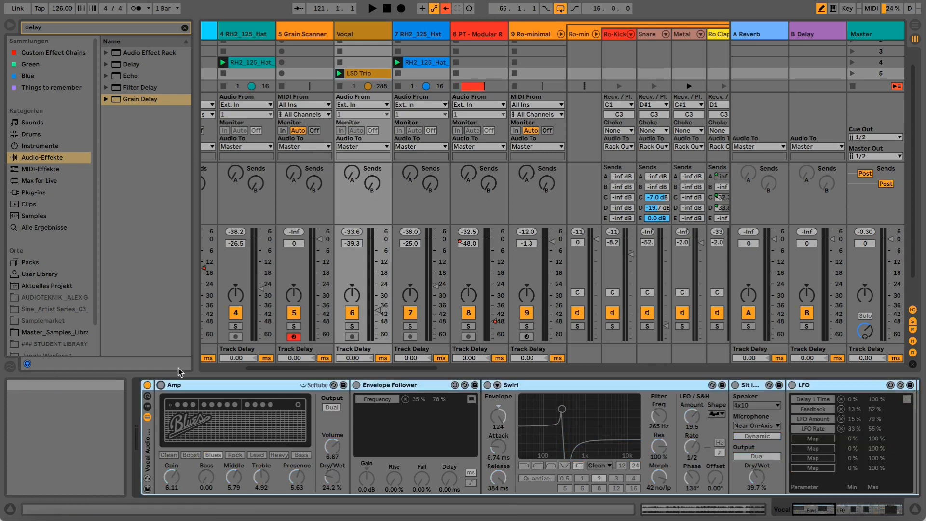
Solo the Vocal track and play it with only the Amp effect switched on.
left_click(352, 326)
key("space")
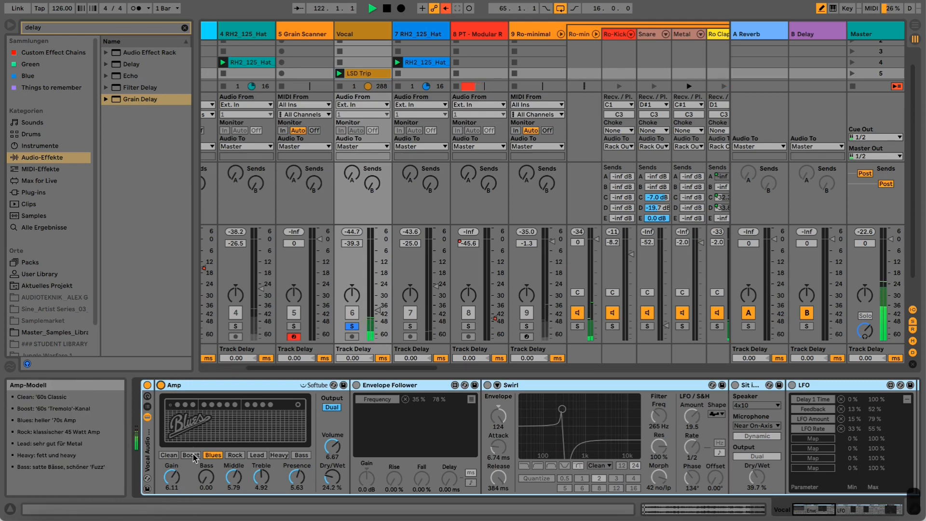
Raise the Amp's volume to 9.84 and play the full mix with the Vocal track unsoloed.
mouse_move(331, 447)
left_mouse_down()
mouse_move(332, 462)
mouse_move(335, 452)
left_mouse_up()
key("space")
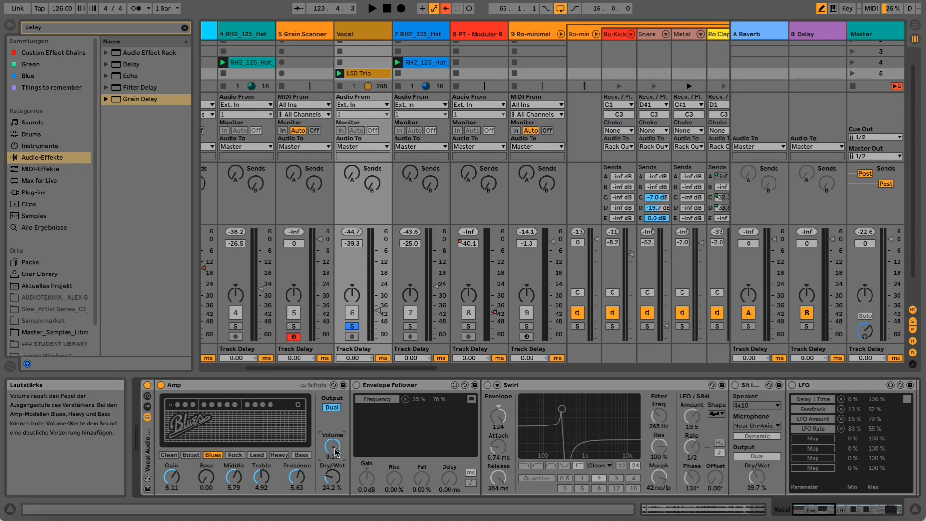
left_click(352, 326)
key("space")
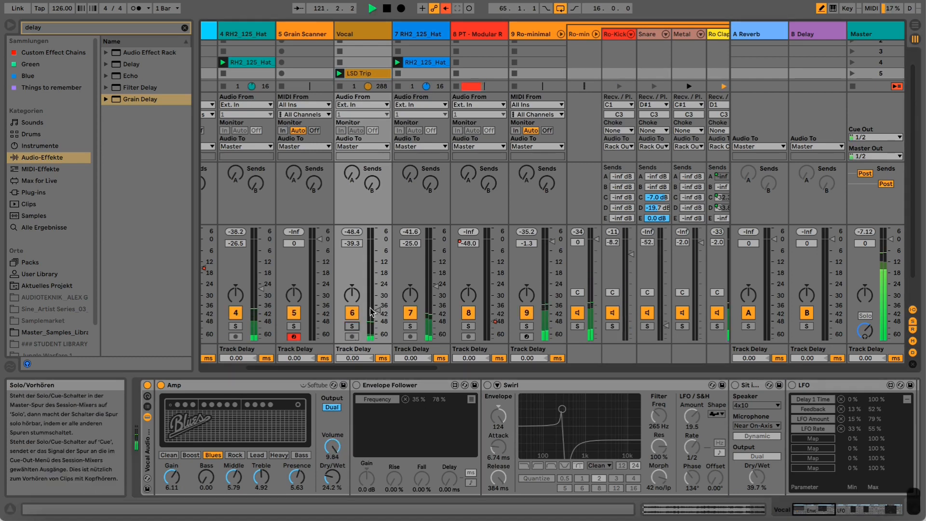
Solo the Vocal track again, set its level to -34.8 dB, and adjust the Amp to volume 8.33 and dry/wet 27.0%.
left_click(354, 325)
key("space")
left_click_drag(378, 311, 378, 304)
left_click_drag(330, 445, 330, 441)
left_click_drag(331, 477, 332, 457)
key("space")
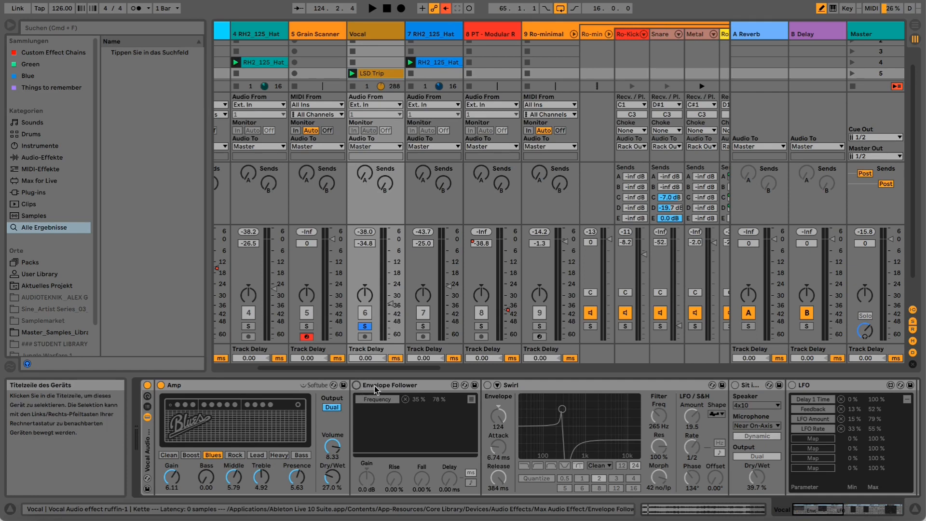
Switch on the Envelope Follower after the Amp and play the soloed vocal briefly to check how it tracks the signal.
left_click(356, 386)
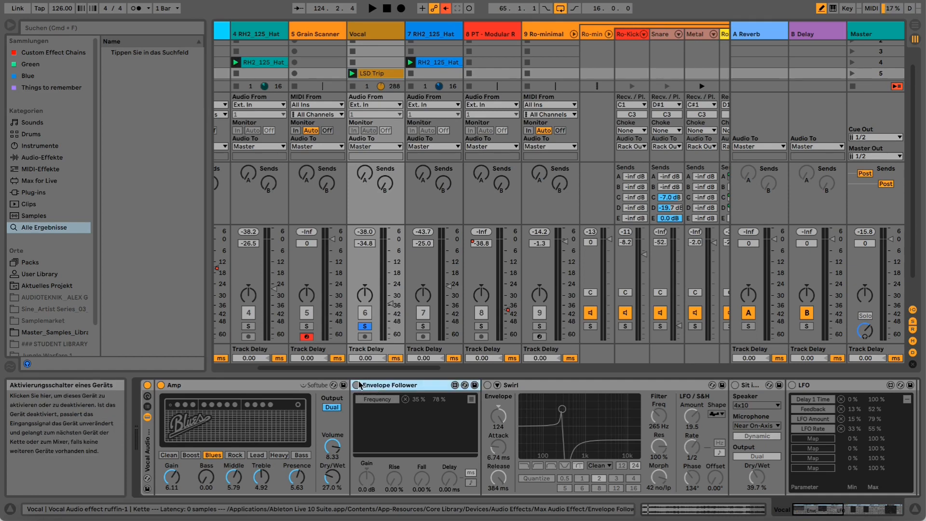
left_click(357, 385)
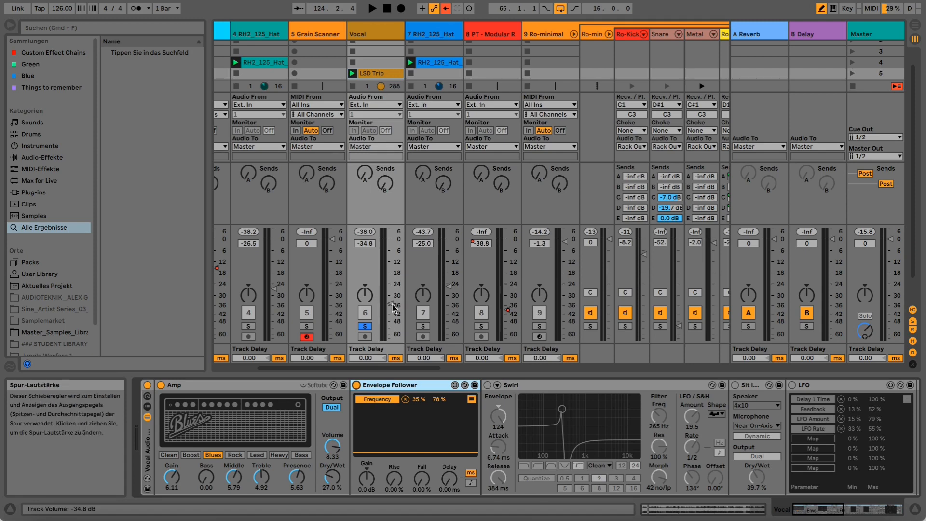
key("space")
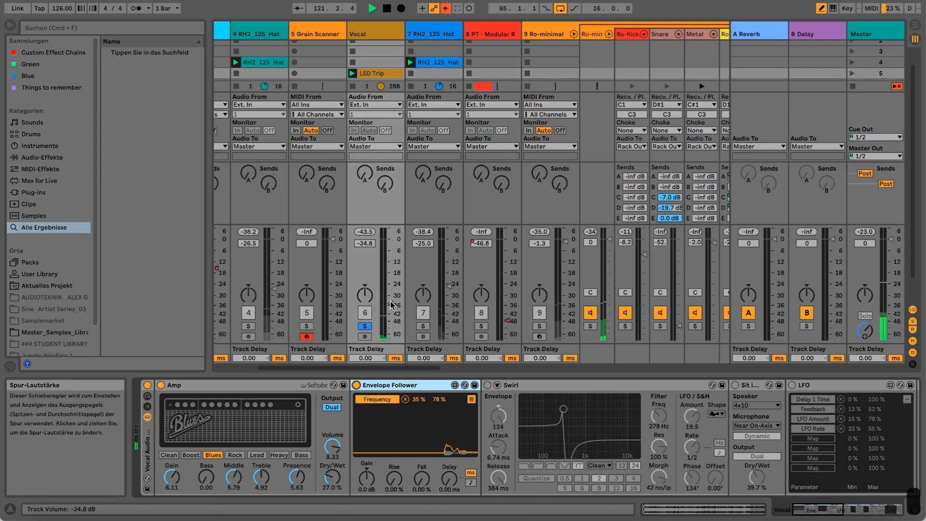
key("space")
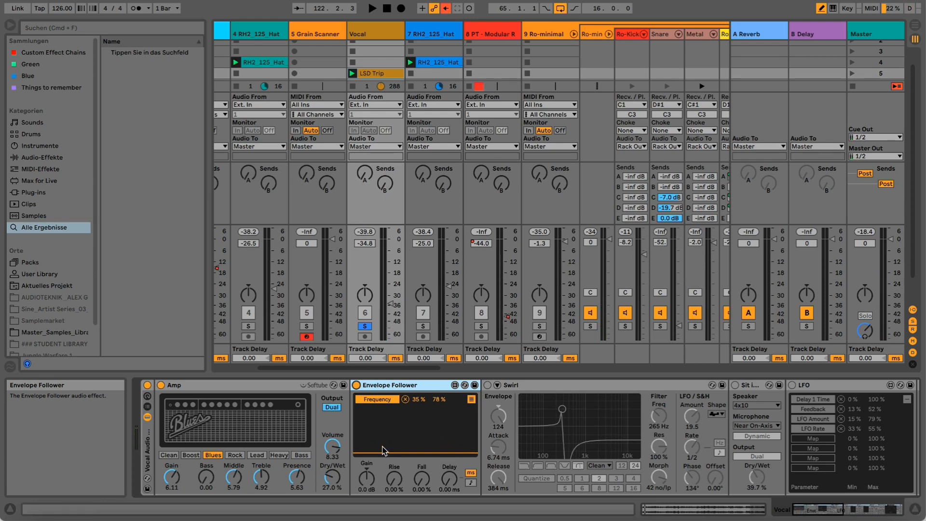
Show the Envelope Follower's mapping list and examine which Swirl filter parameters it controls.
left_click(471, 400)
left_click(470, 400)
left_click(470, 400)
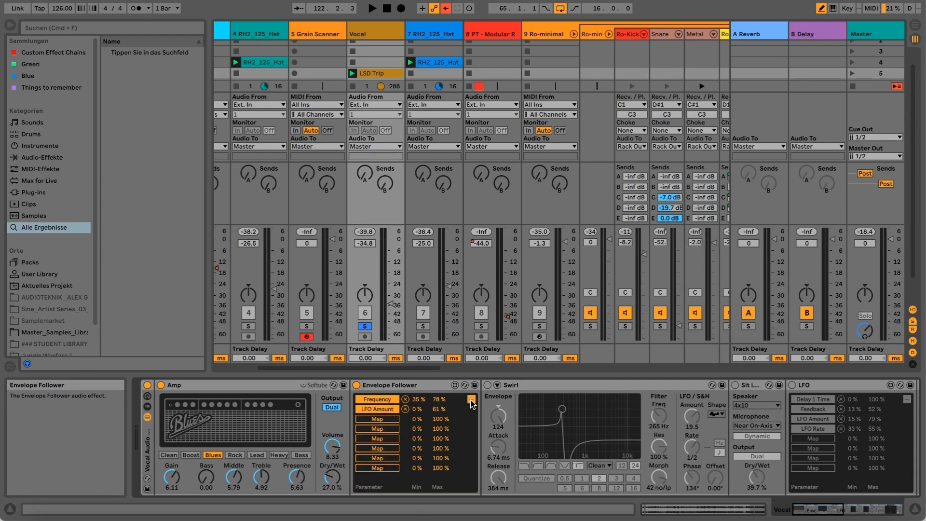
left_click(517, 387)
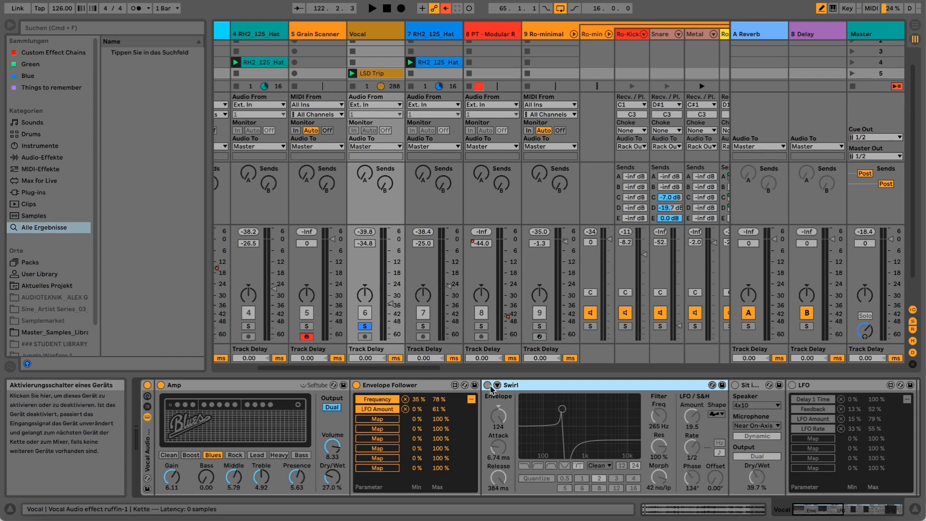
key("Left")
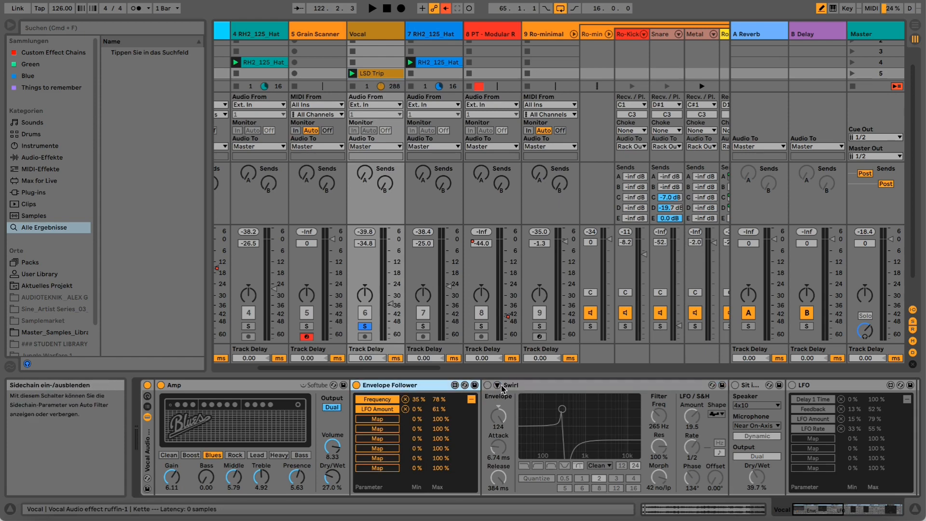
Look up the Swirl preset among the Auto Filter presets and view the filter's LFO waveform choices without changing them.
left_click(640, 385)
left_click(712, 386)
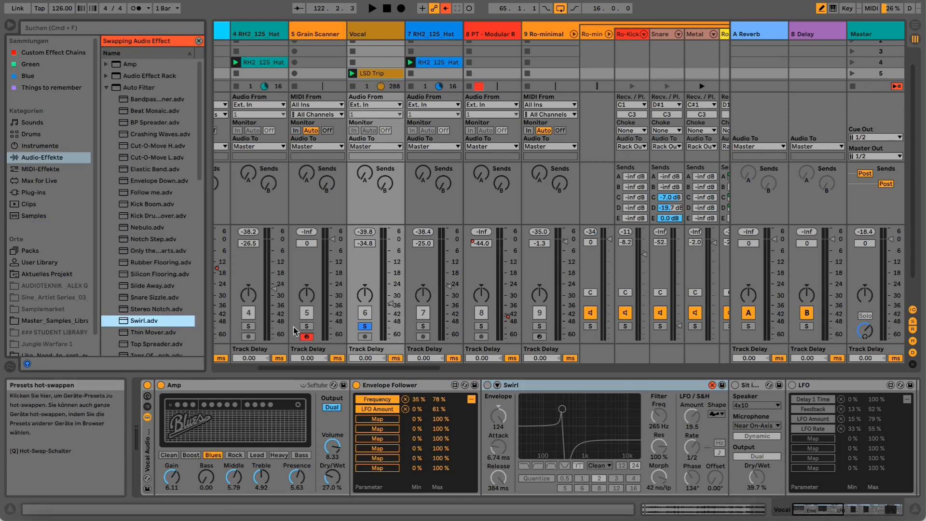
left_click(712, 385)
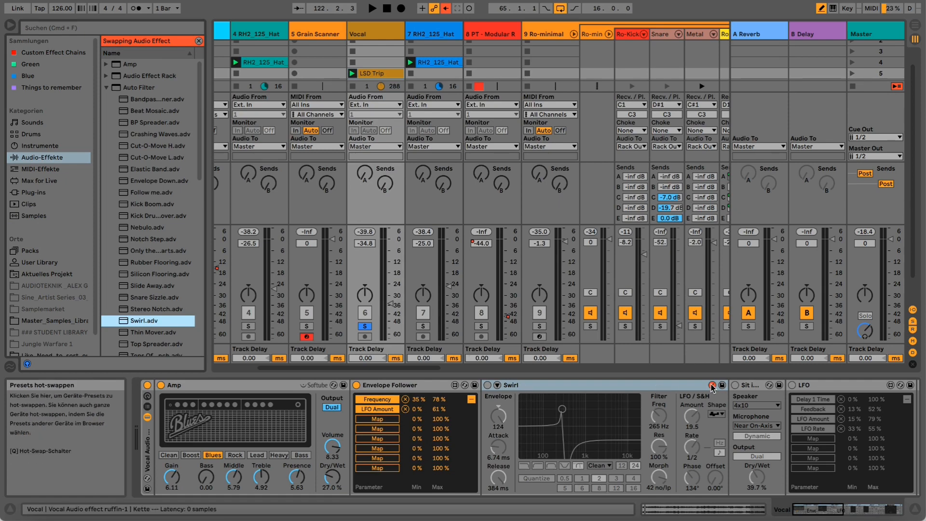
left_click(721, 414)
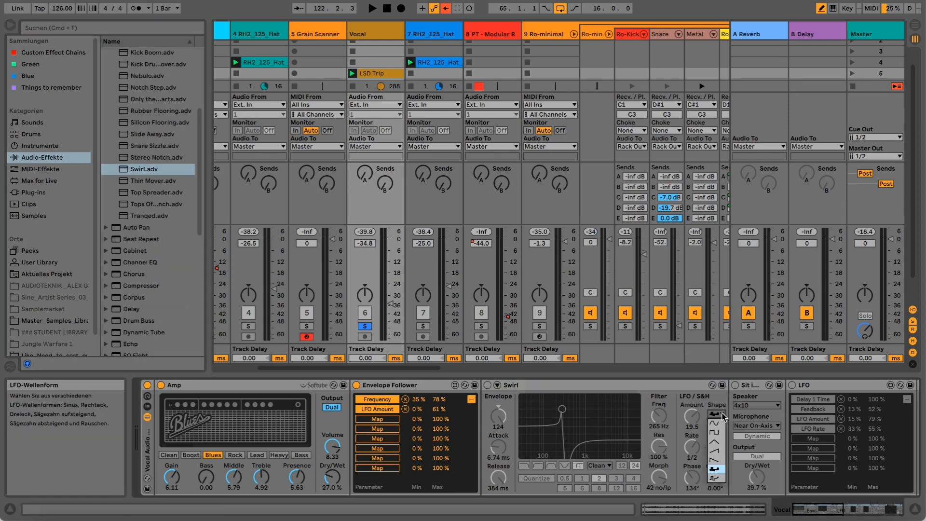
left_click(722, 416)
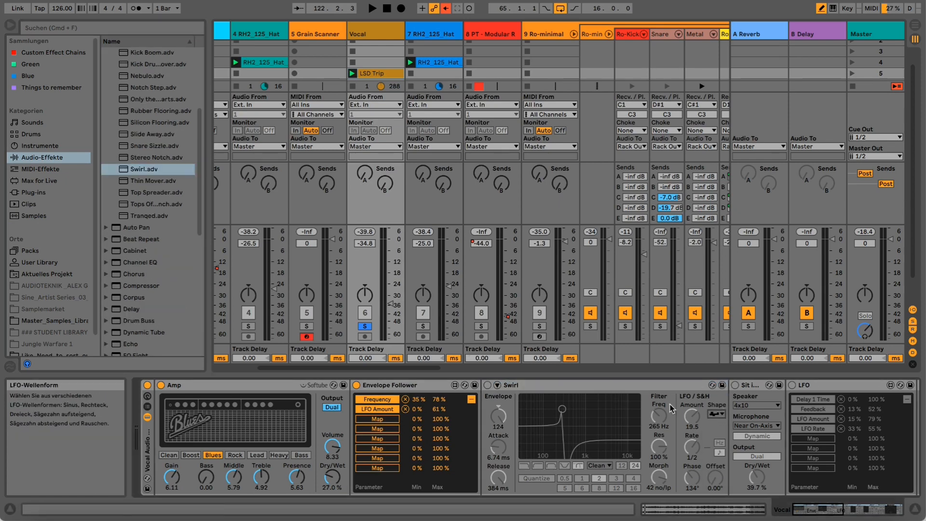
Switch on the Swirl filter, play the vocal through it, and return the Envelope Follower to its signal display.
left_click(487, 386)
key("space")
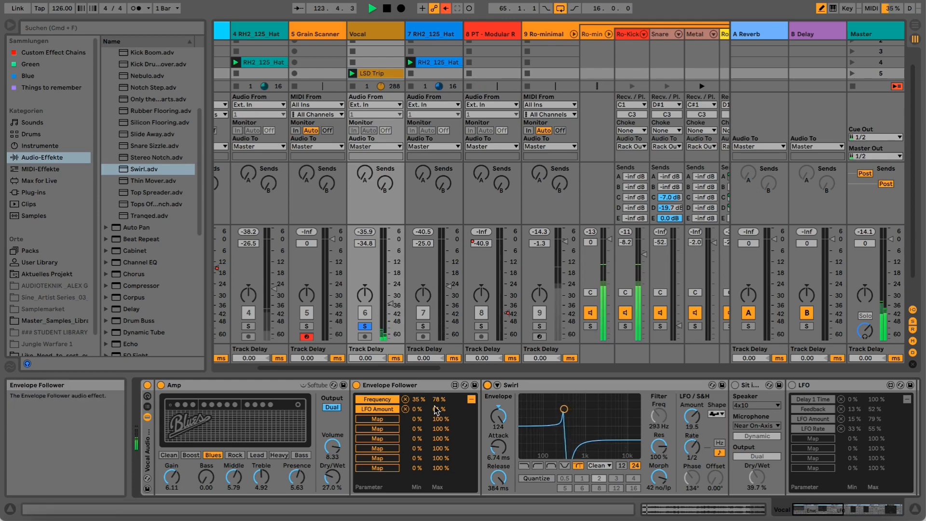
left_click(471, 400)
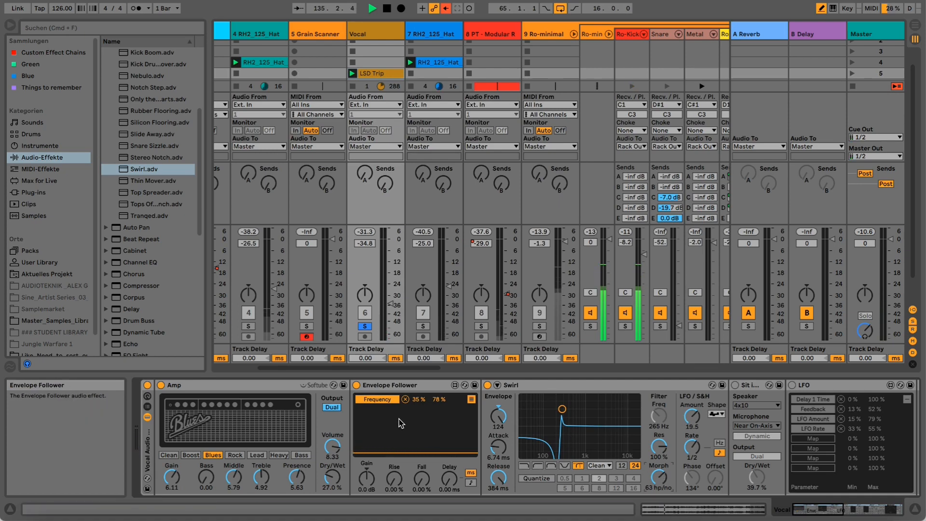
Compare the filter's movement with the Envelope Follower off and on during playback, leave it on, and stop.
left_click(357, 385)
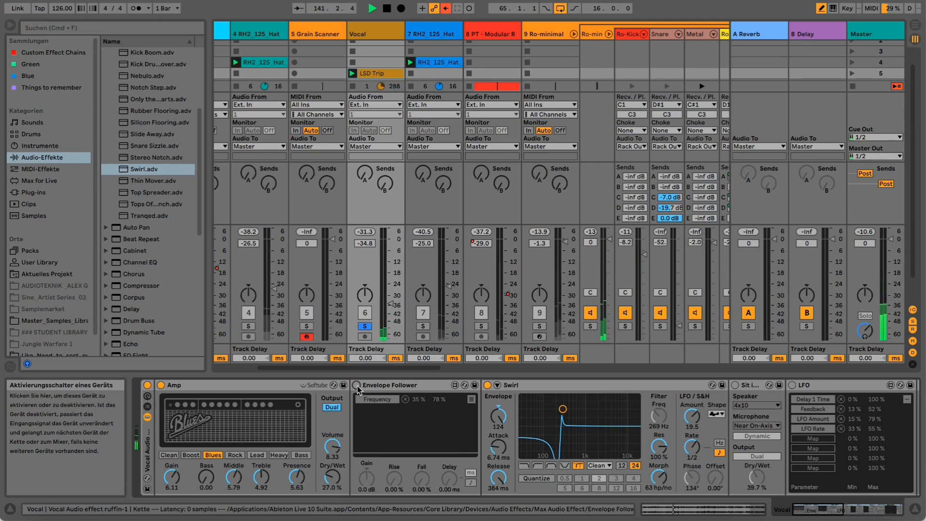
left_click(358, 386)
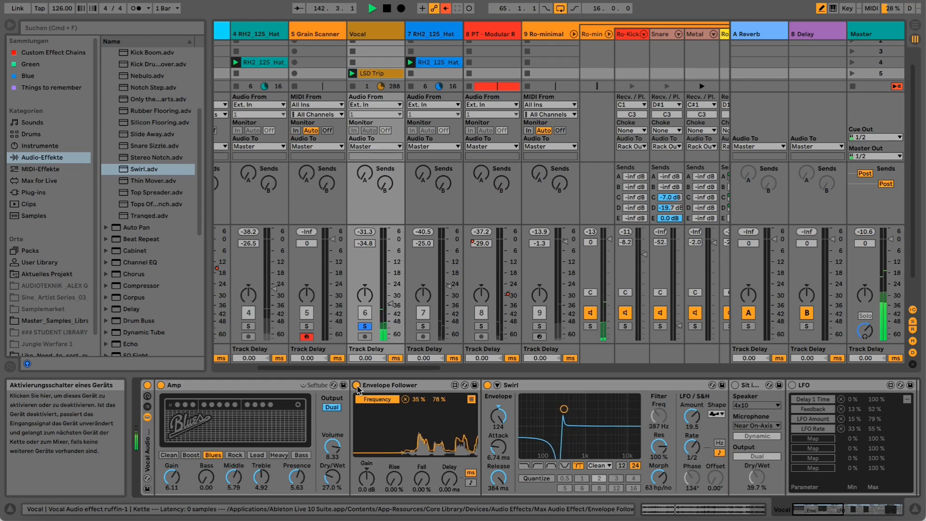
left_click(357, 385)
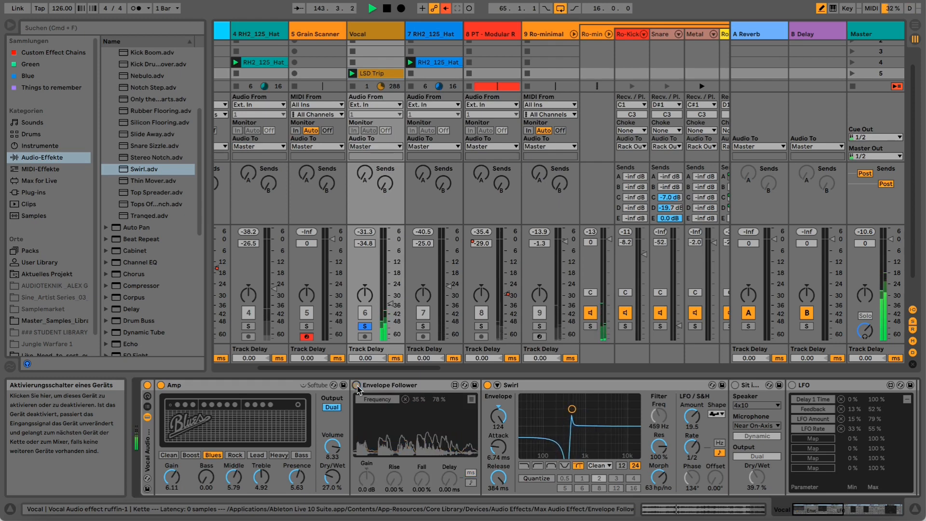
left_click(357, 386)
key("space")
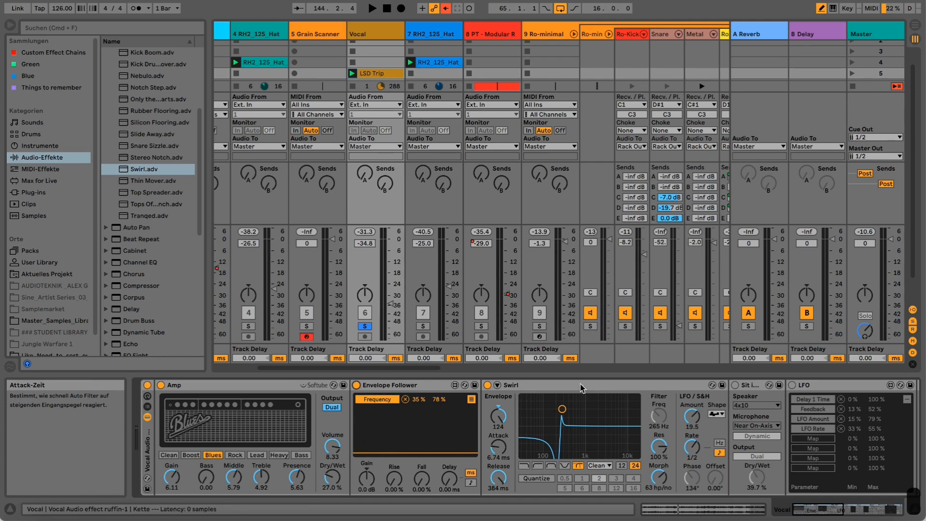
Show the effects further along the rack and look up the Sit in the Mix preset of the Cabinet device.
left_click(821, 511)
left_click(821, 512)
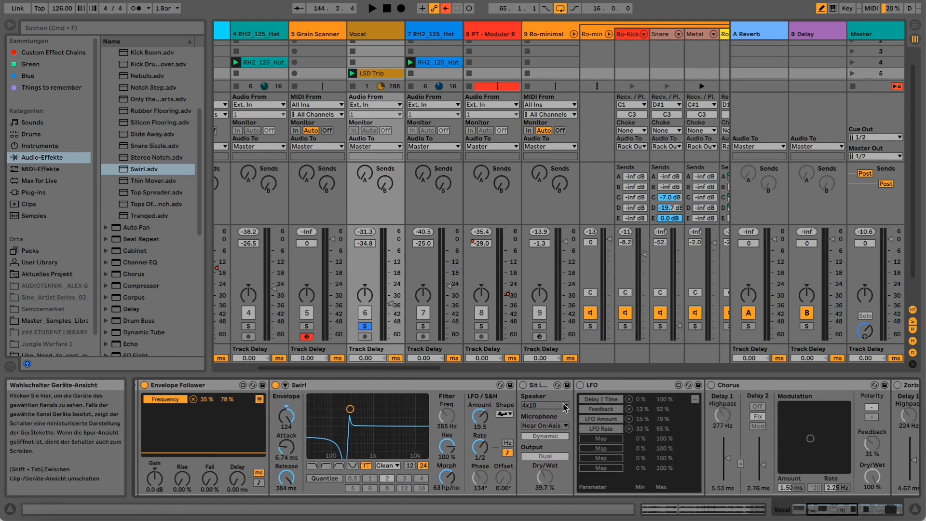
left_click(557, 386)
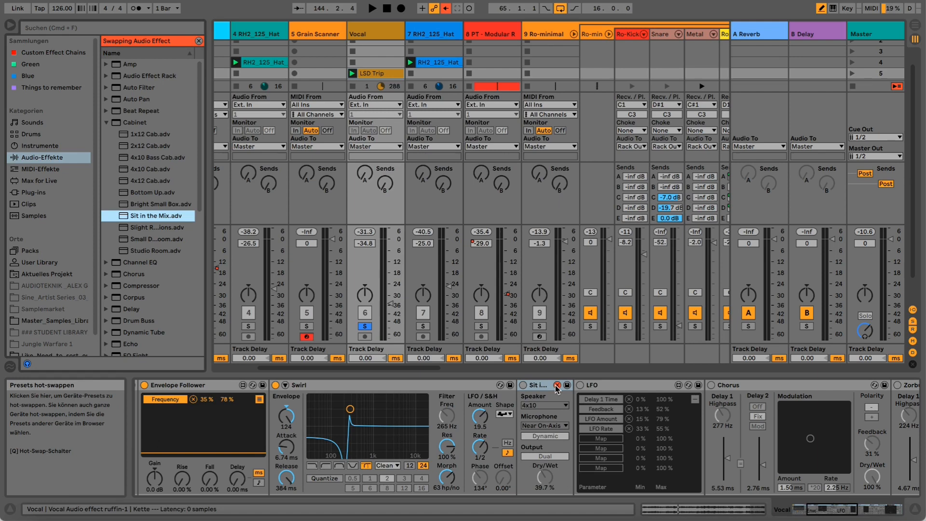
left_click(557, 385)
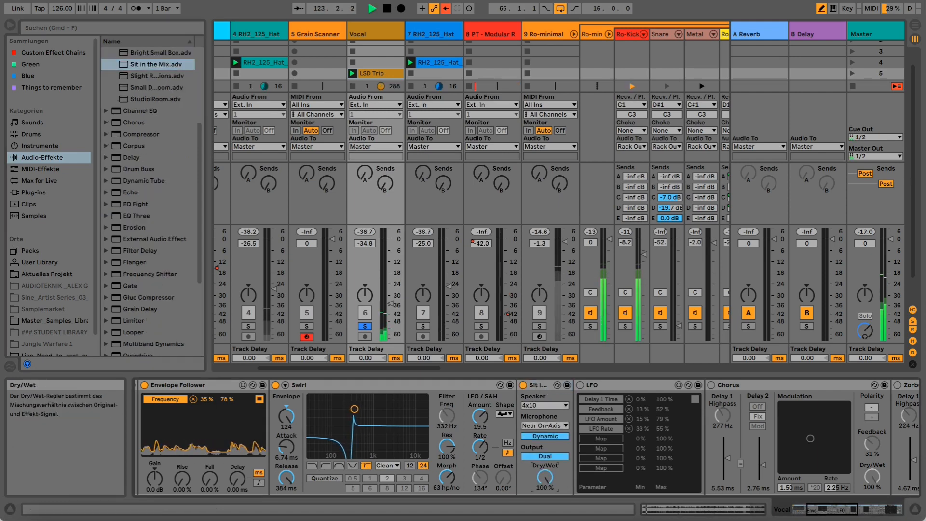
Switch on the Sit in the Mix cabinet and lower its dry/wet to 36.5% while playing the vocal.
left_click_drag(546, 476, 546, 502)
key("space")
key("space")
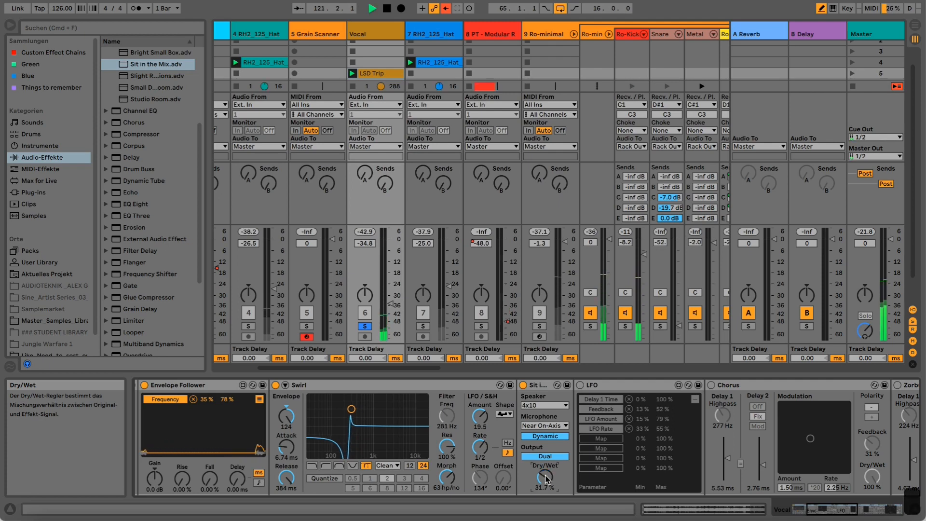
left_click(540, 386)
key("space")
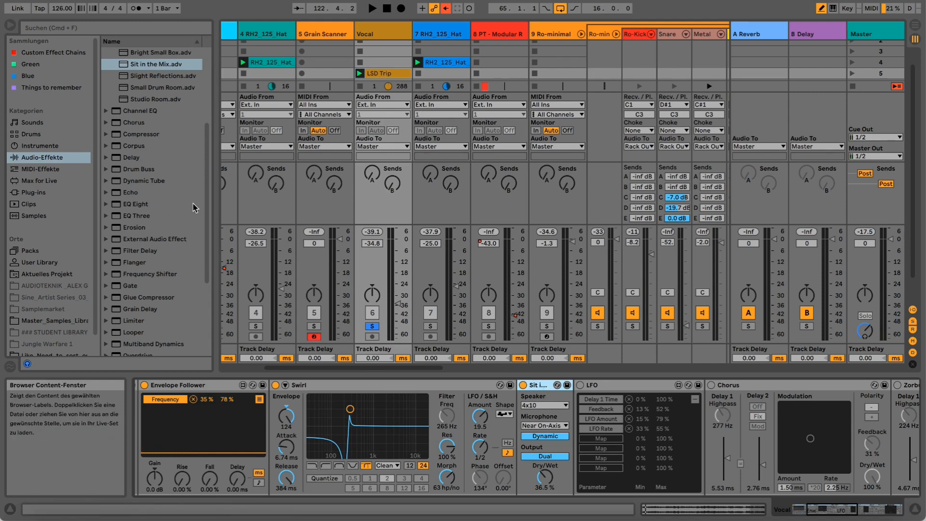
Review the Cabinet presets and microphone positions, then set the speaker to 1x12, the microphone type to Condenser and dry/wet to 88.9%.
scroll(195, 207, "up", 5)
scroll(193, 207, "up", 2)
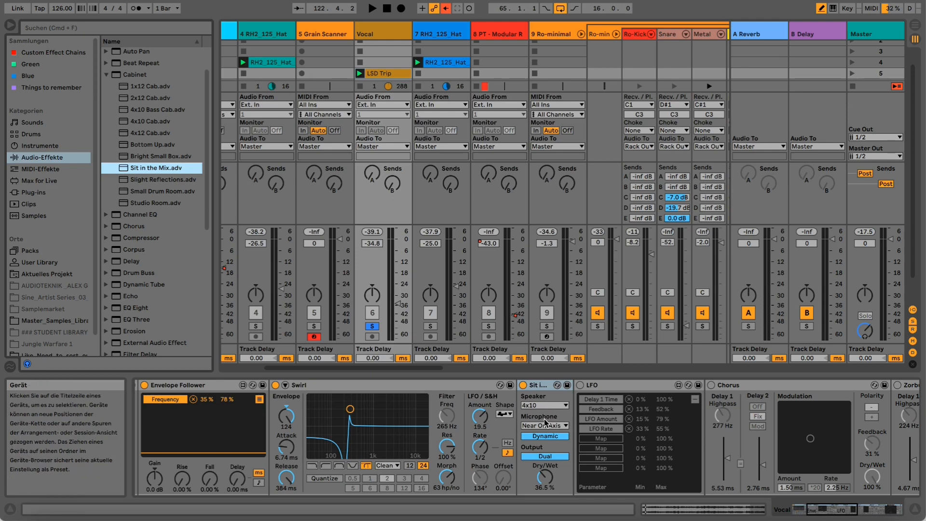
left_click(545, 425)
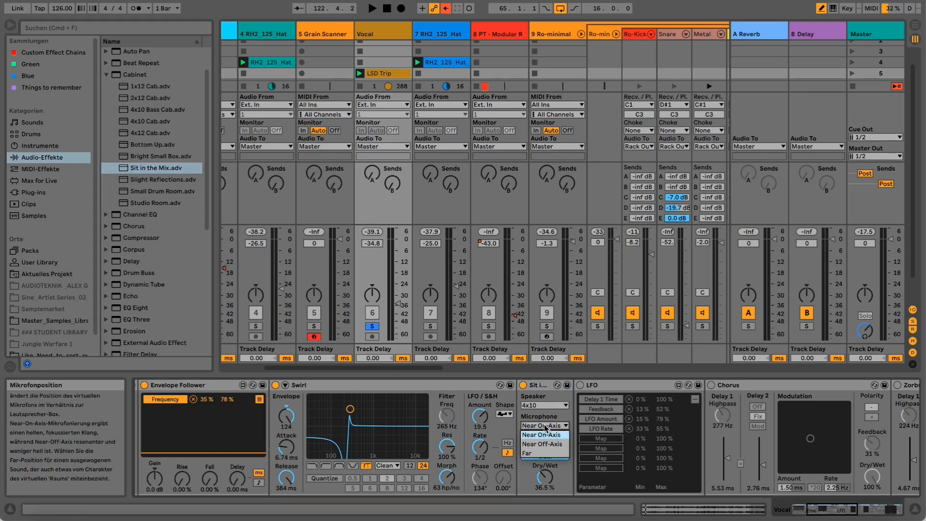
left_click(550, 452)
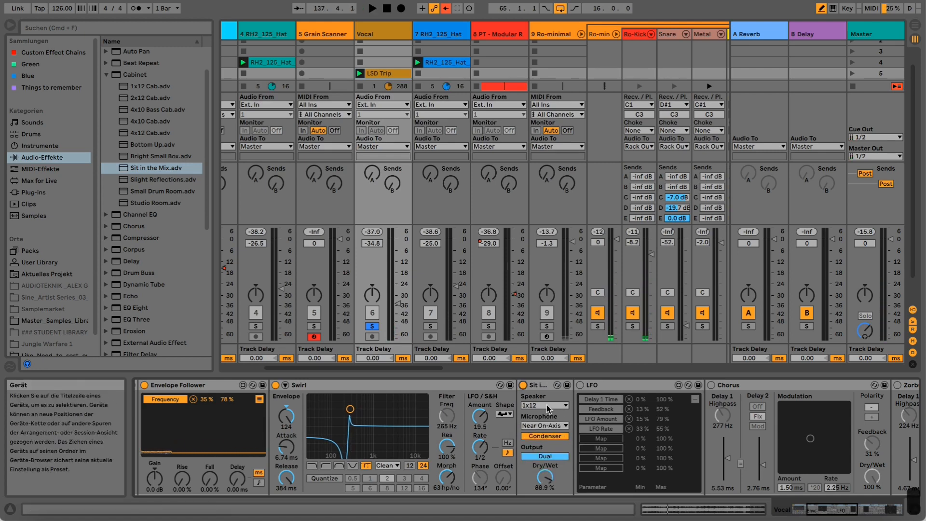
left_click(540, 389)
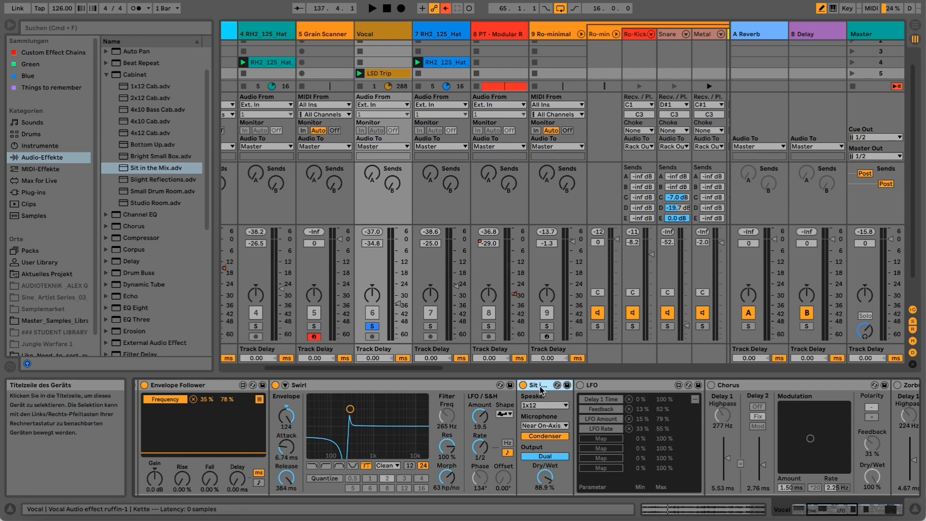
Switch on the LFO device, view its waveform settings, and return to its mapping list.
left_click(580, 386)
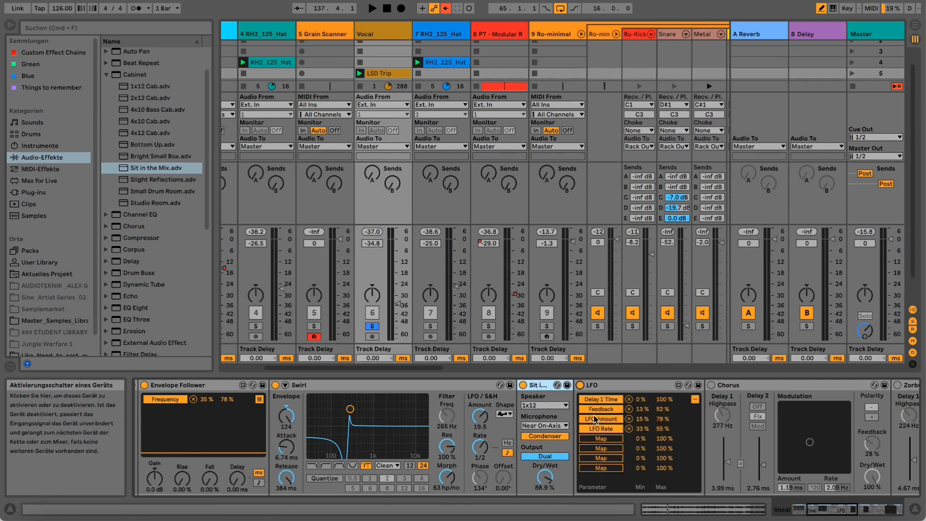
left_click(613, 389)
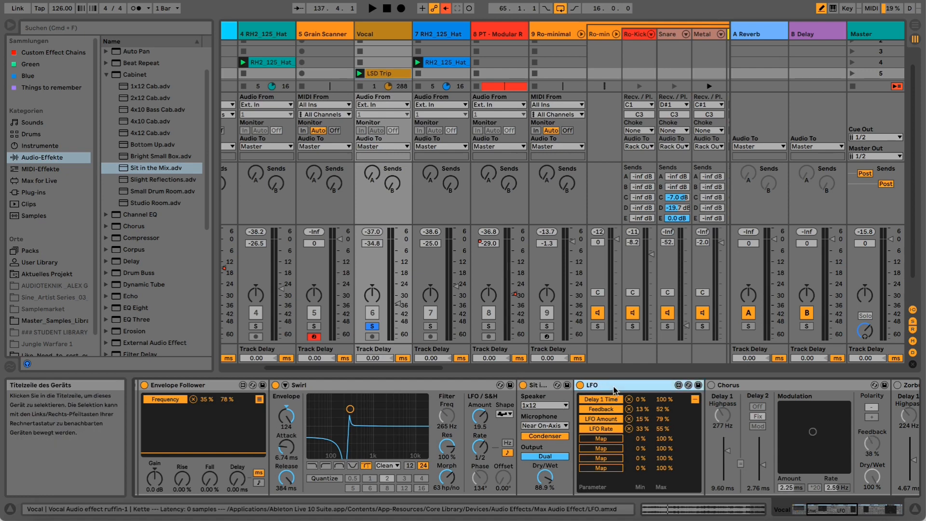
left_click(694, 399)
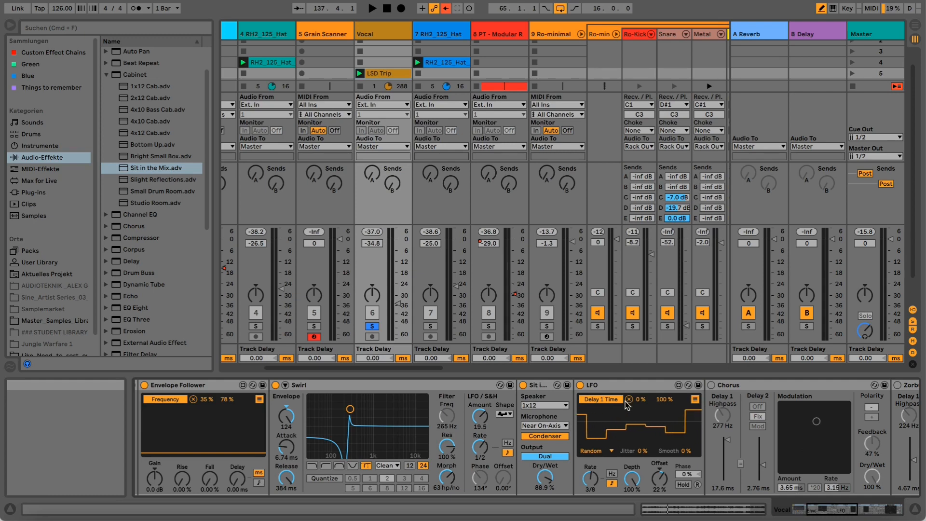
left_click(695, 399)
Examine the Chorus device's feedback and modulation controls that the LFO is mapped to.
left_click(845, 511)
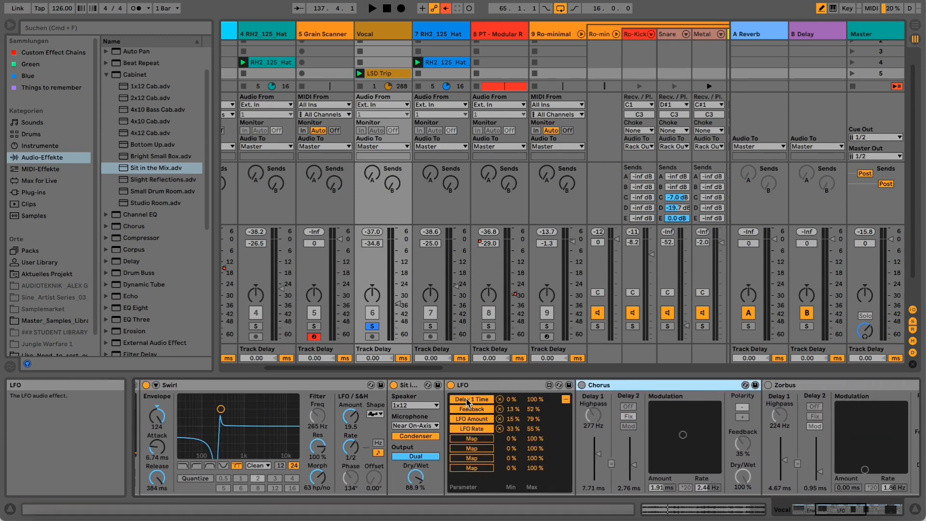
left_click(745, 447)
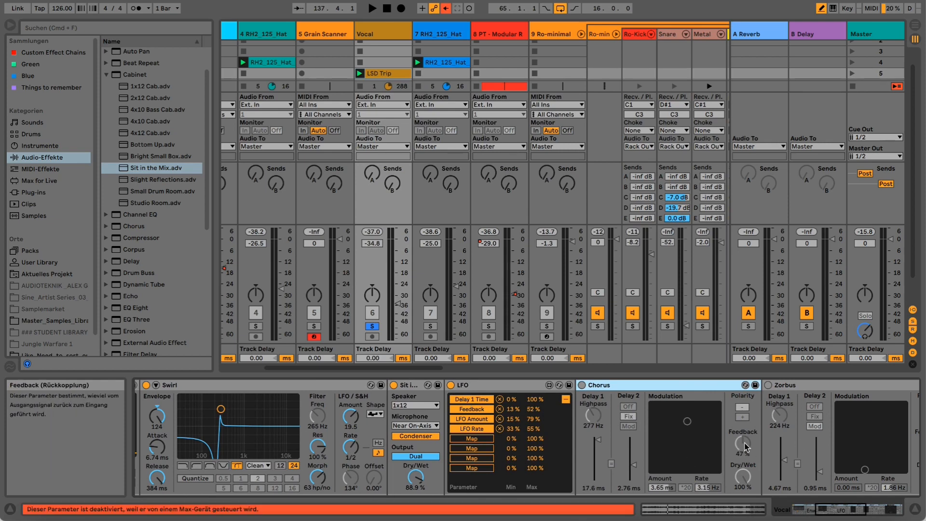
left_click(672, 488)
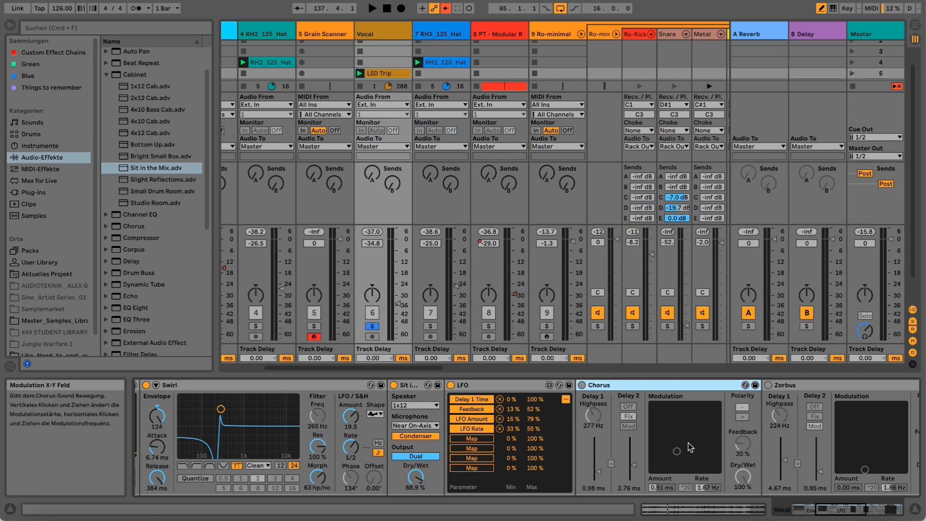
Switch on the Chorus device and play the vocal through it.
left_click(598, 454)
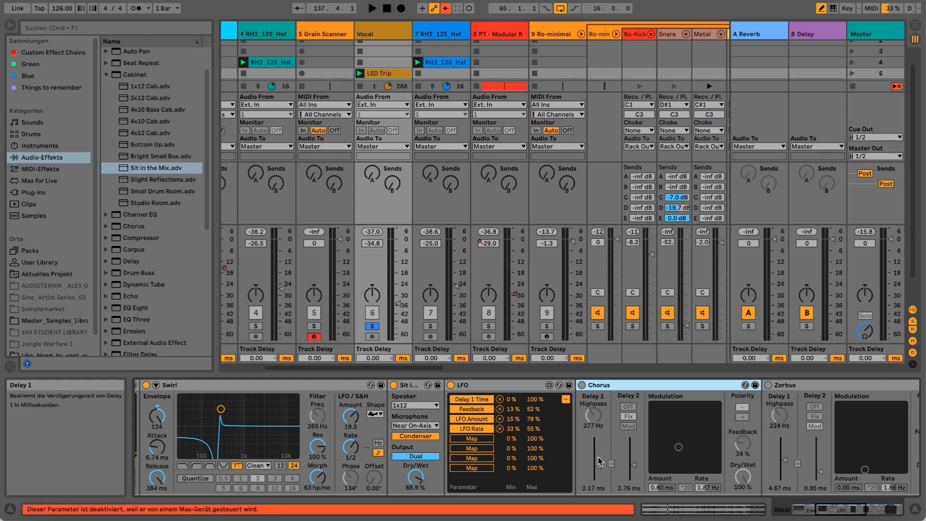
left_click(582, 385)
key("space")
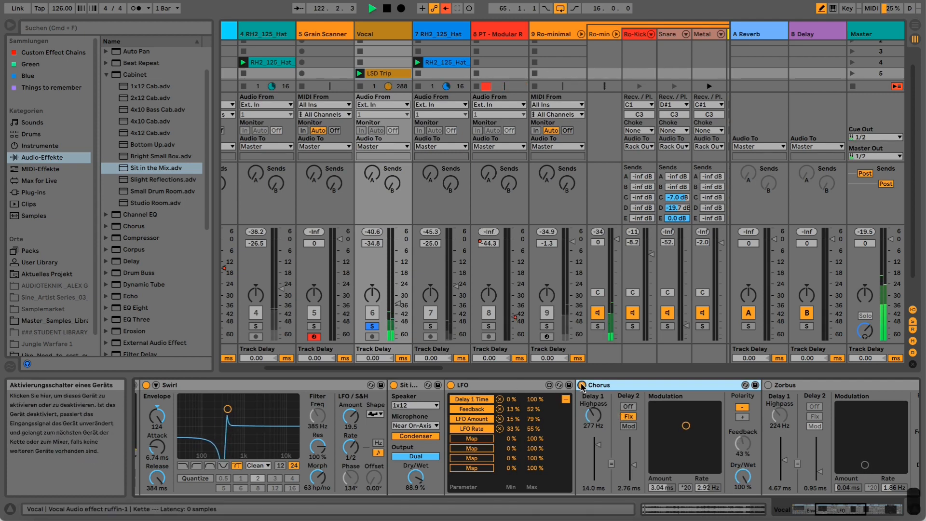
Compare the Chorus sound with the LFO bypassed and active during playback, leaving the LFO on.
left_click(452, 386)
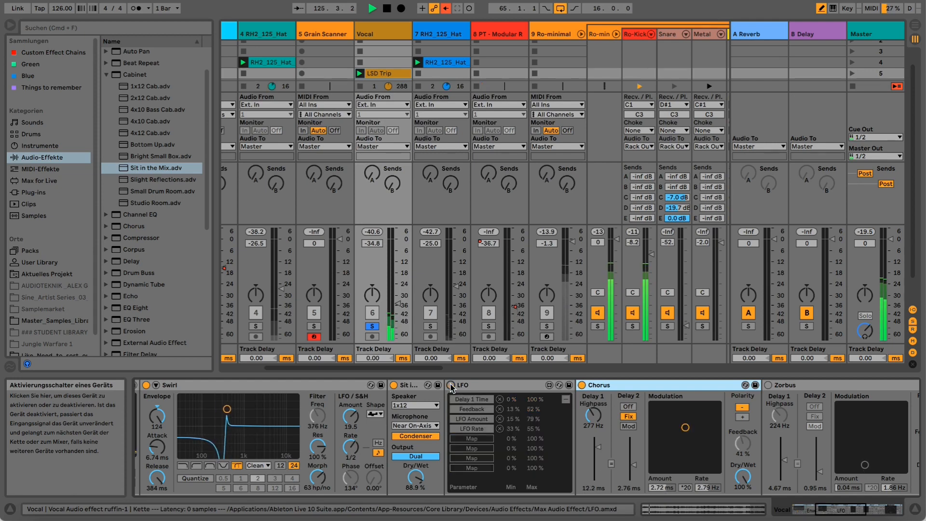
left_click(452, 385)
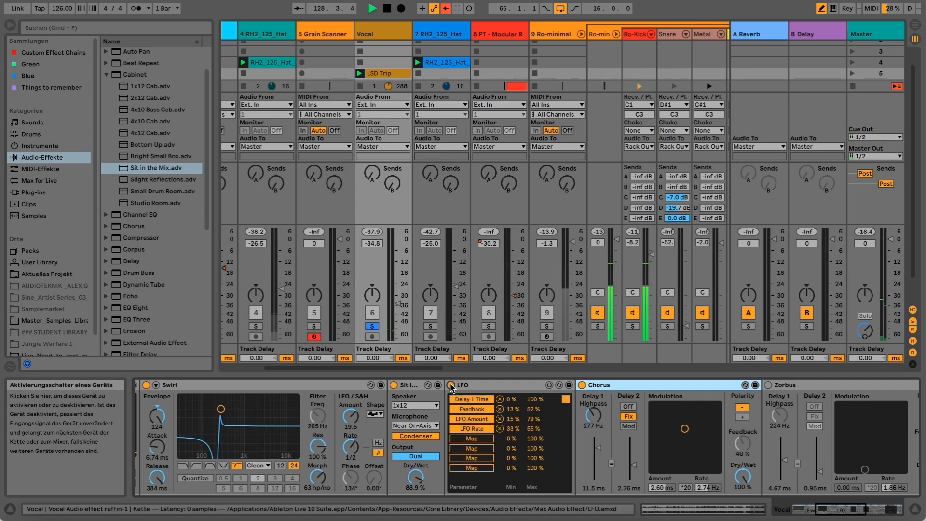
key("Tab")
key("Tab")
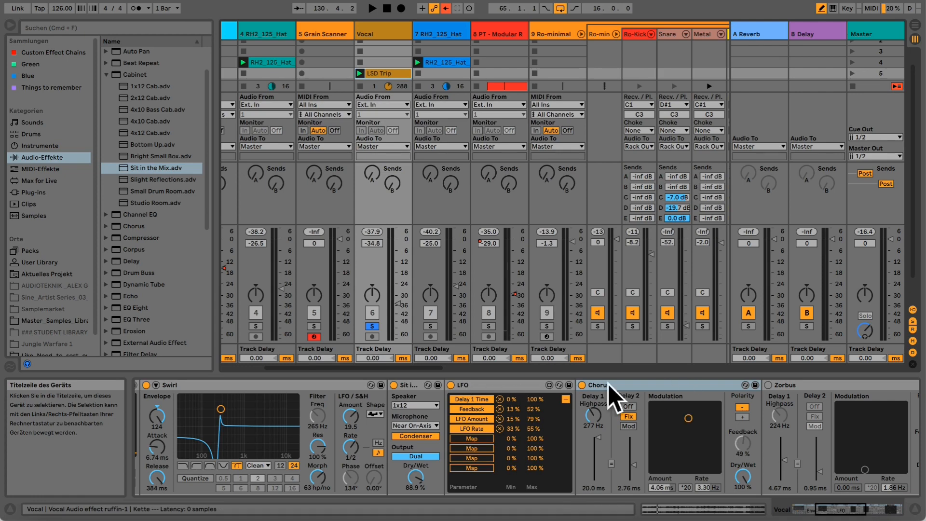
left_click(452, 385)
key("space")
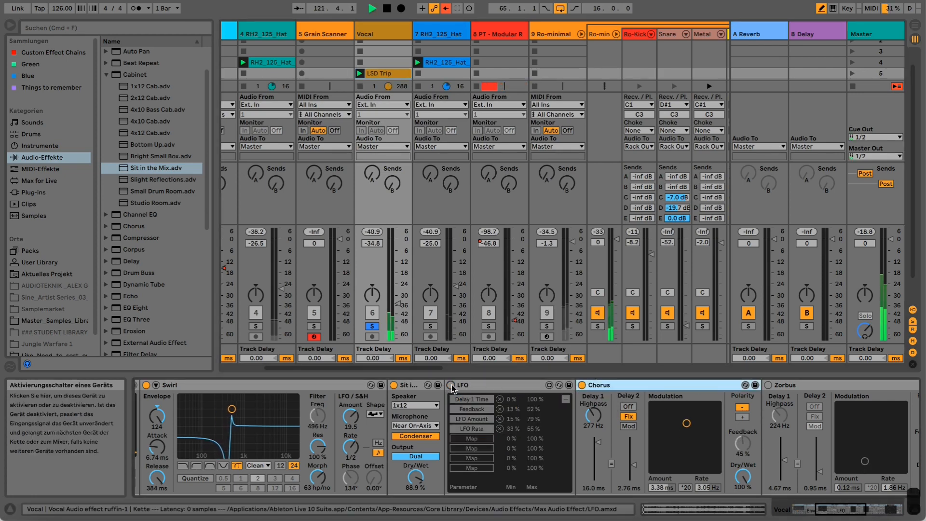
left_click(452, 385)
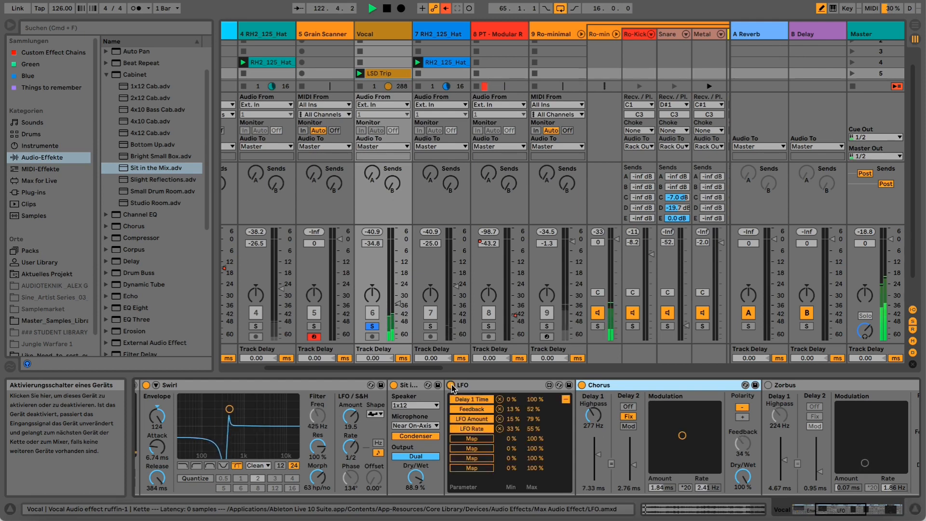
key("space")
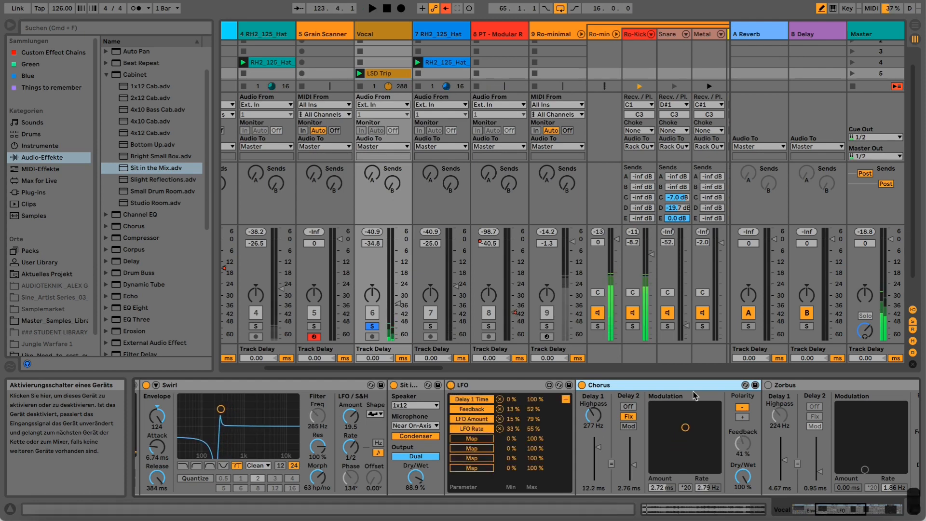
Switch on the Zorbus chorus and compare the playing vocal with it bypassed and active.
left_click(778, 385)
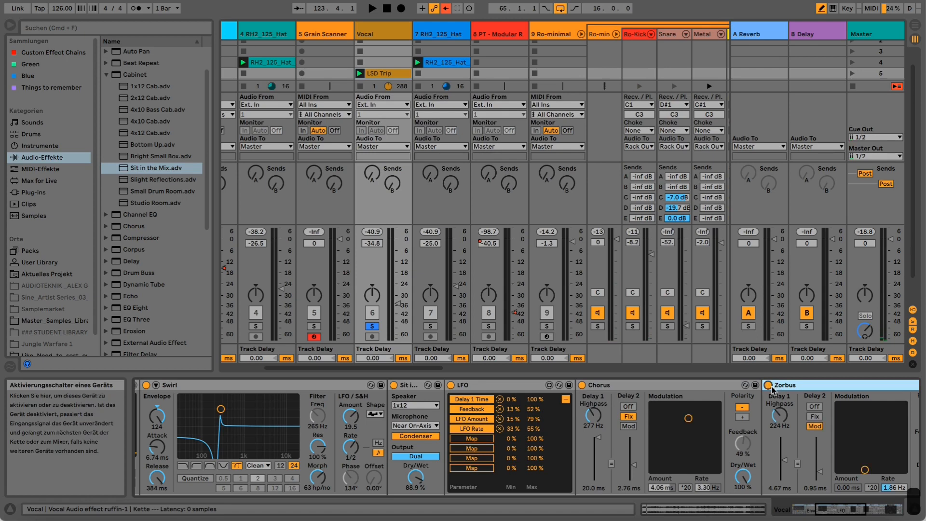
left_click(857, 515)
key("space")
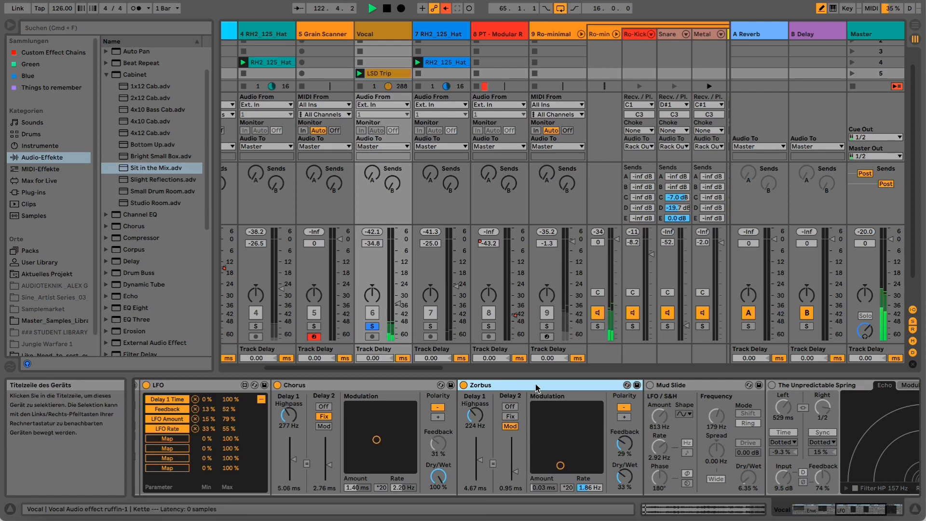
left_click(463, 386)
left_click(463, 385)
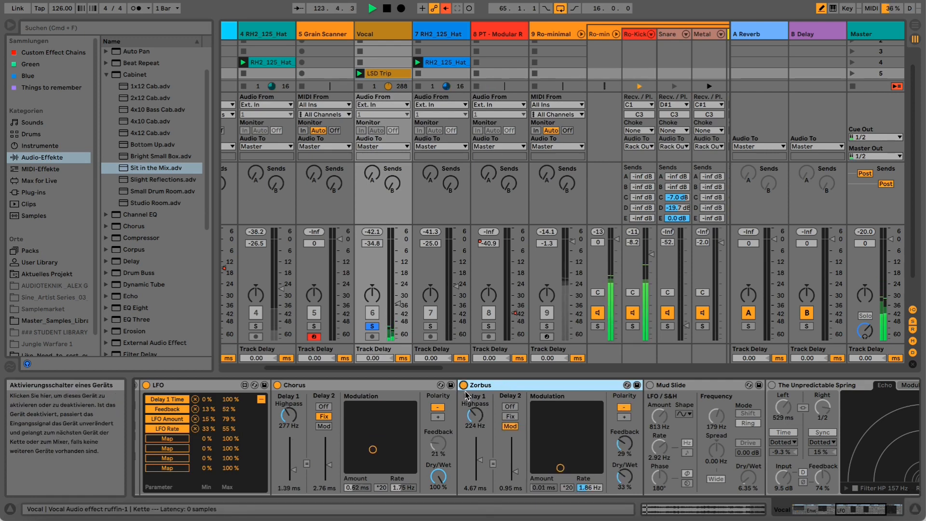
Switch on the Mud Slide device, view the Frequency Shifter presets it comes from, and resume playback.
left_click(652, 388)
key("space")
left_click(595, 385)
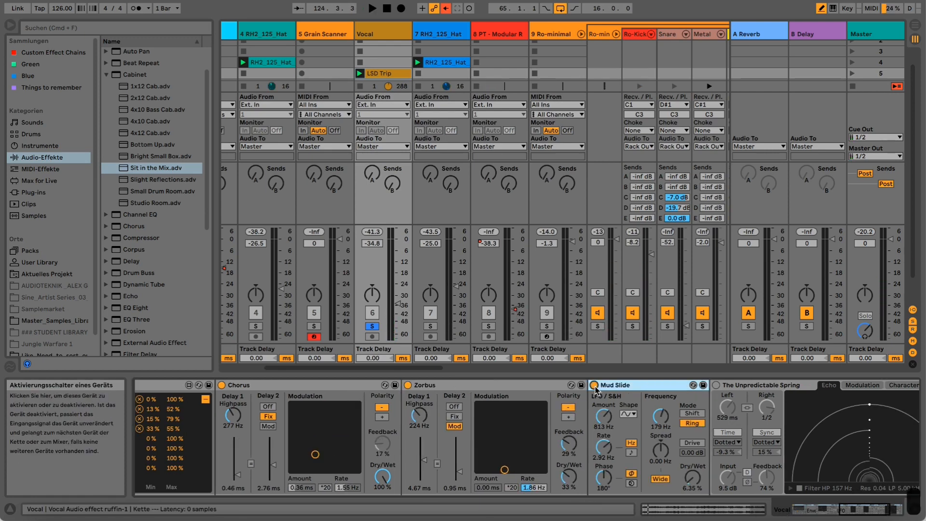
left_click(693, 386)
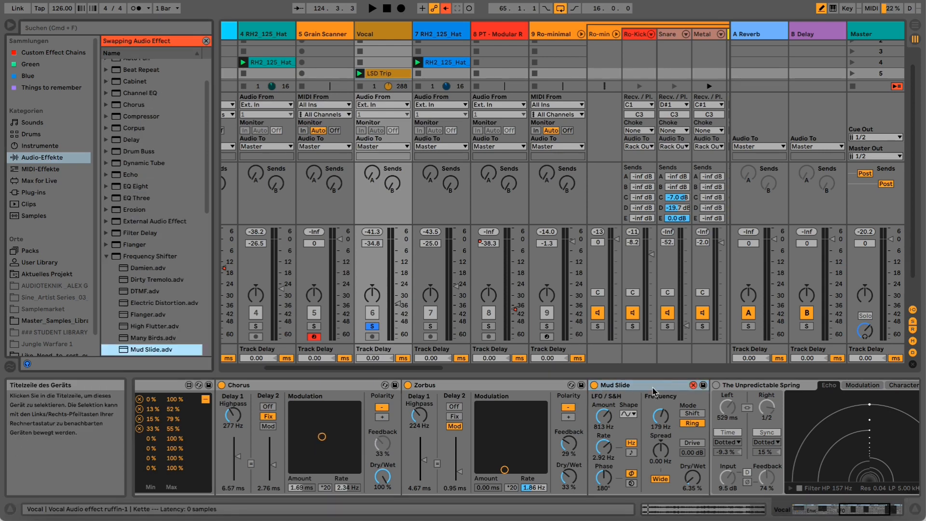
left_click(693, 385)
key("space")
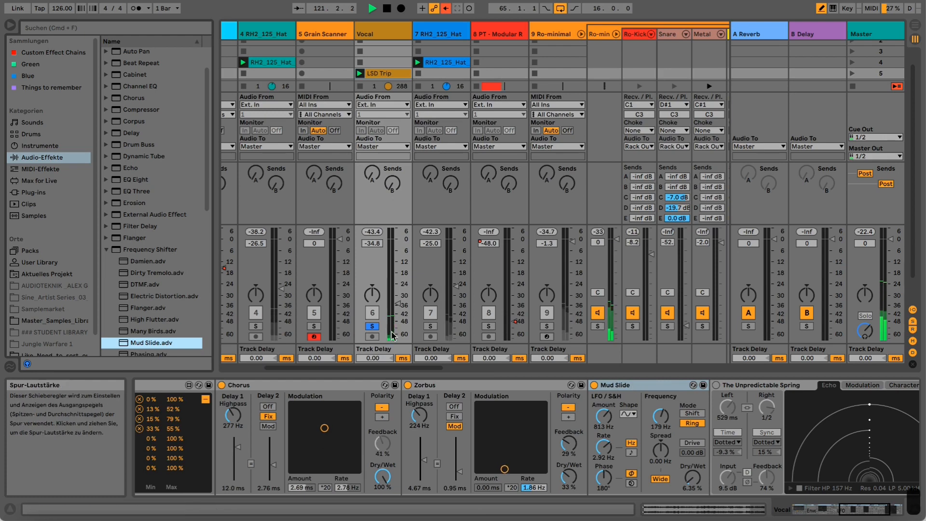
Set Mud Slide's ring modulation frequency to 35.2 Hz, LFO amount to 2.60 kHz and dry/wet to 34.1%.
left_click_drag(660, 416, 660, 376)
left_click_drag(661, 416, 661, 444)
left_click_drag(604, 416, 603, 405)
mouse_move(693, 477)
left_mouse_down()
mouse_move(693, 458)
mouse_move(692, 467)
left_mouse_up()
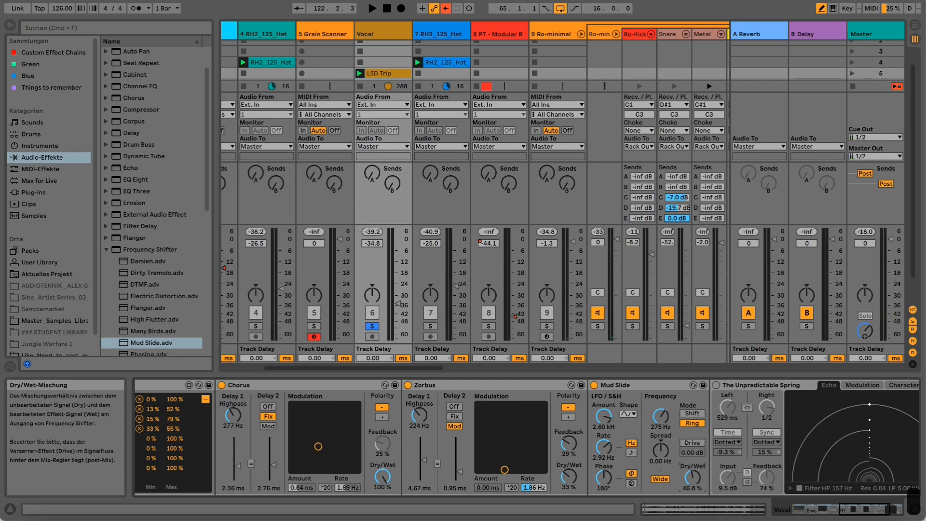
mouse_move(692, 478)
left_mouse_down()
mouse_move(692, 457)
mouse_move(693, 493)
left_mouse_up()
left_click_drag(661, 415, 661, 418)
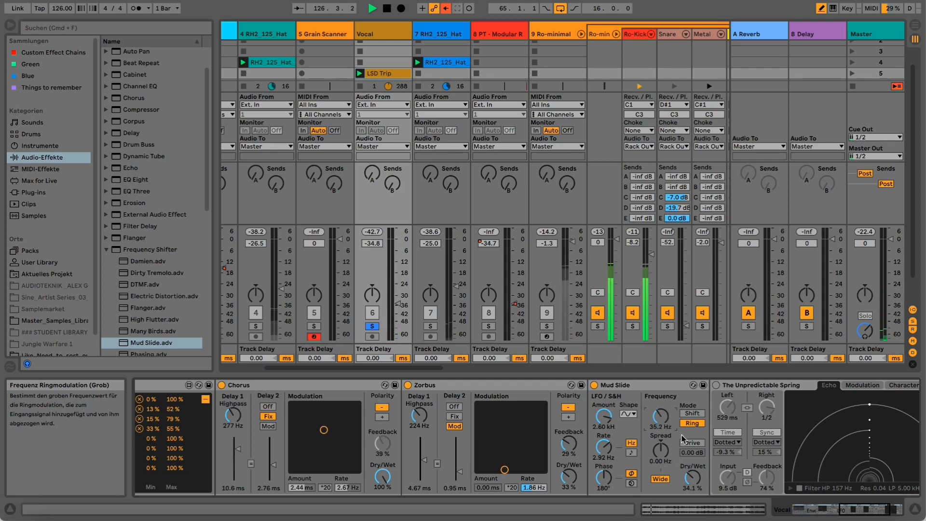
Enable Mud Slide's drive at 2.62 dB and set spread to 4.85 Hz, LFO amount to 5.00 kHz, rate to 50.0 Hz and mix to 22.2%.
left_click_drag(687, 452, 687, 425)
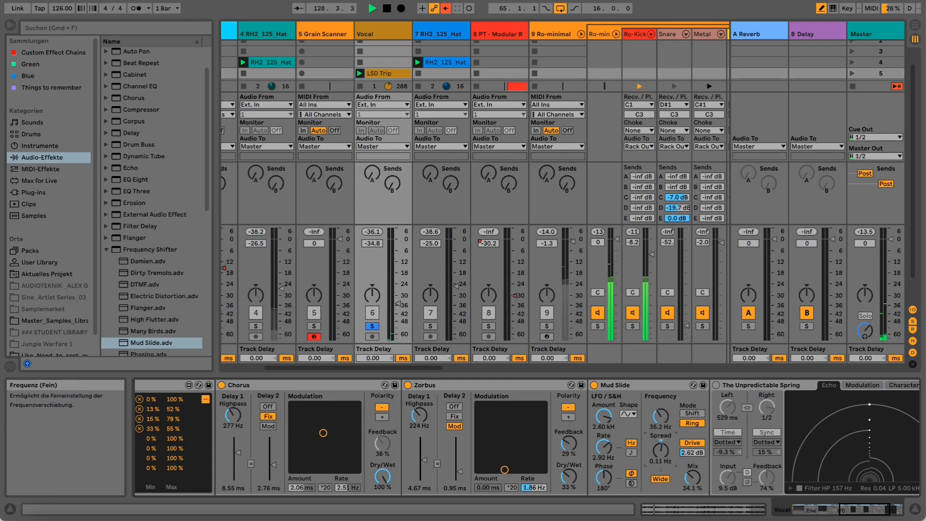
left_click_drag(603, 416, 604, 434)
left_click(627, 416)
left_click(627, 416)
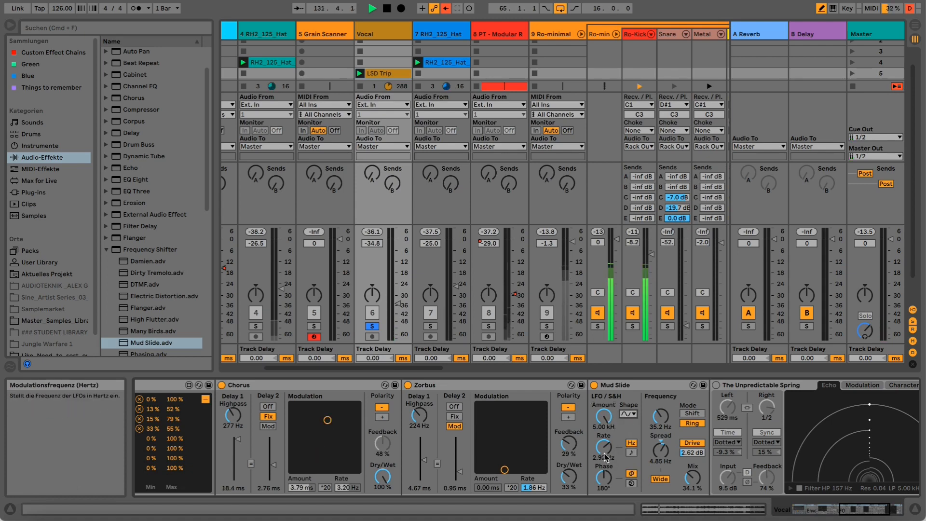
left_click_drag(603, 447, 603, 440)
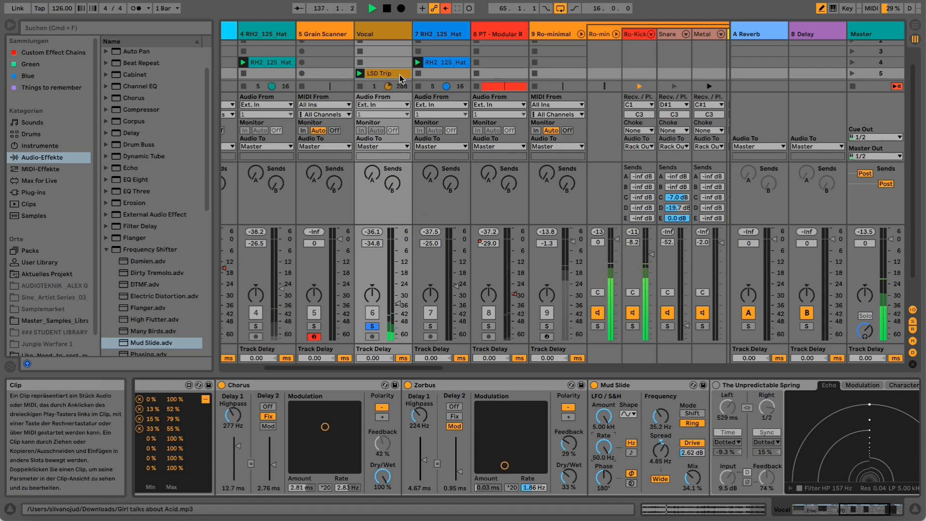
left_click_drag(693, 477, 693, 485)
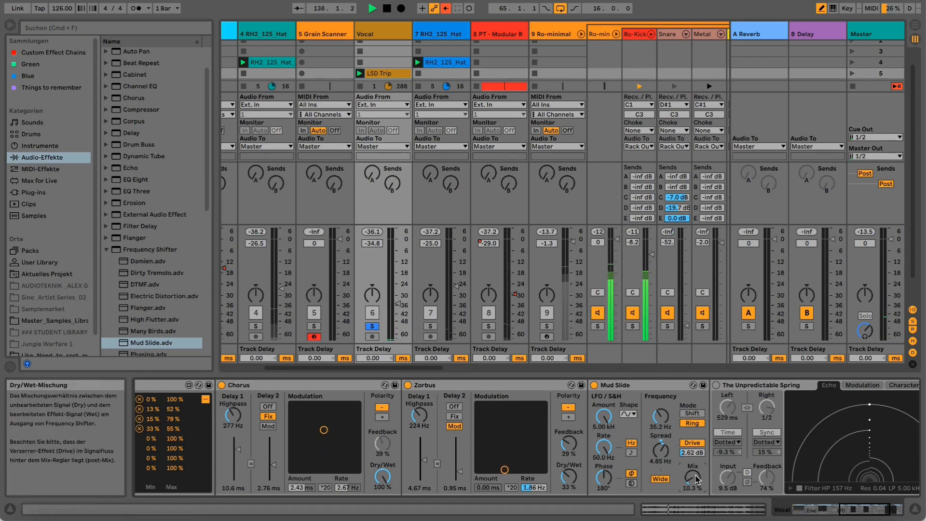
Compare the playing vocal with Mud Slide bypassed and active.
key("space")
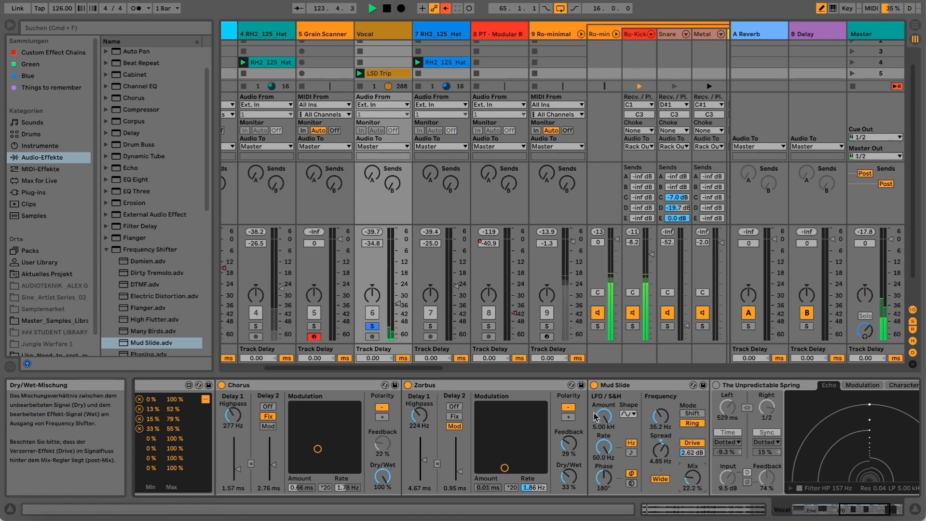
left_click(595, 385)
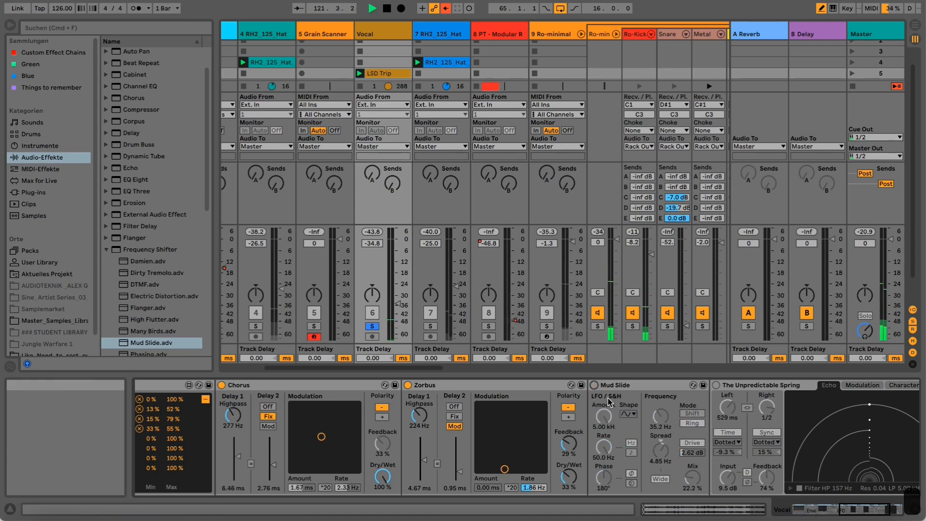
left_click(596, 386)
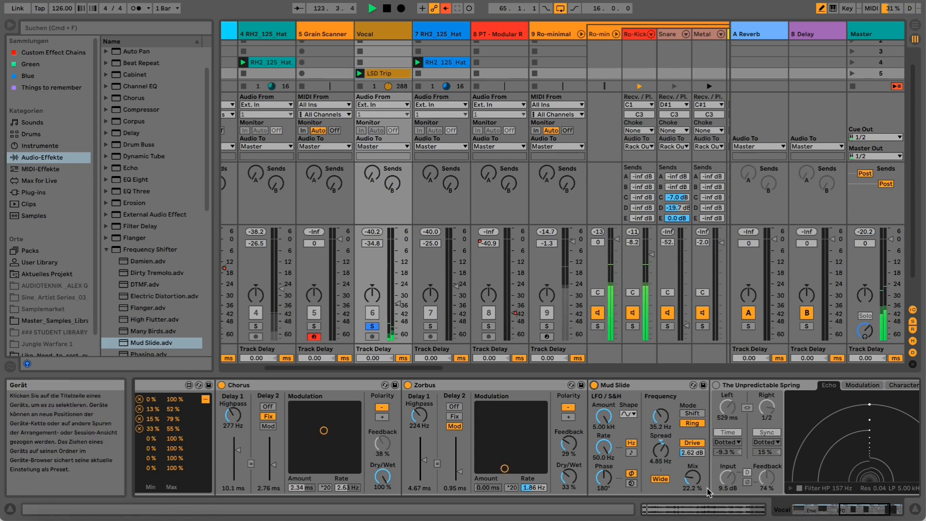
Change Mud Slide to Shift mode with frequency -3.72 kHz, dry/wet 7.94%, LFO amount 3.85 kHz and rate 4.69 Hz.
left_click(692, 414)
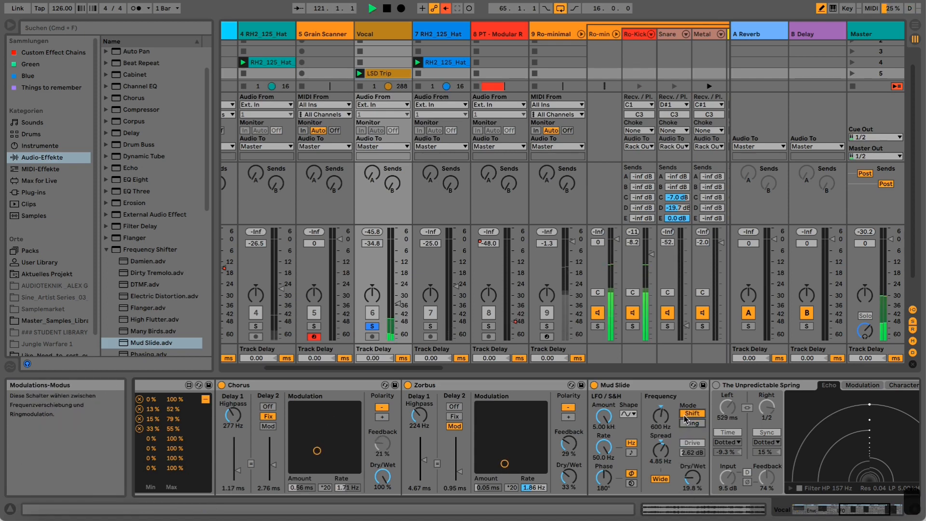
left_click_drag(660, 416, 688, 485)
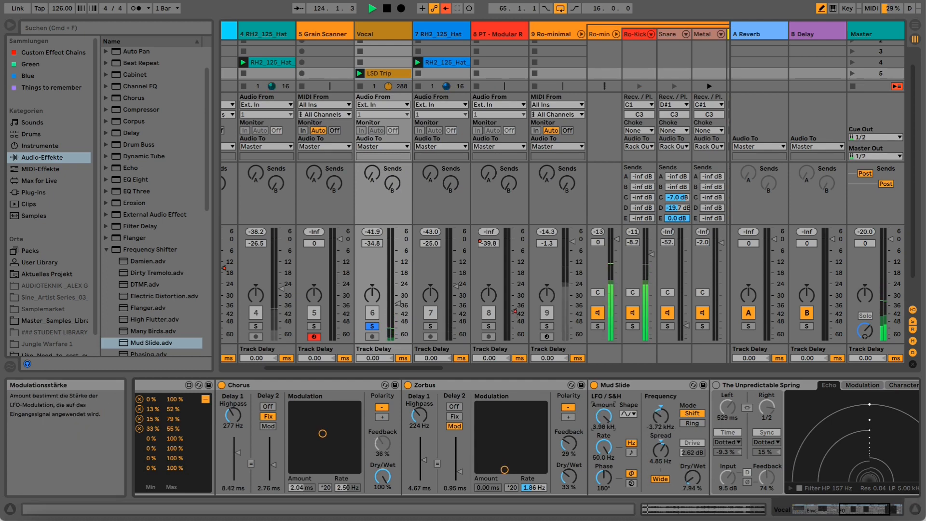
left_click(631, 452)
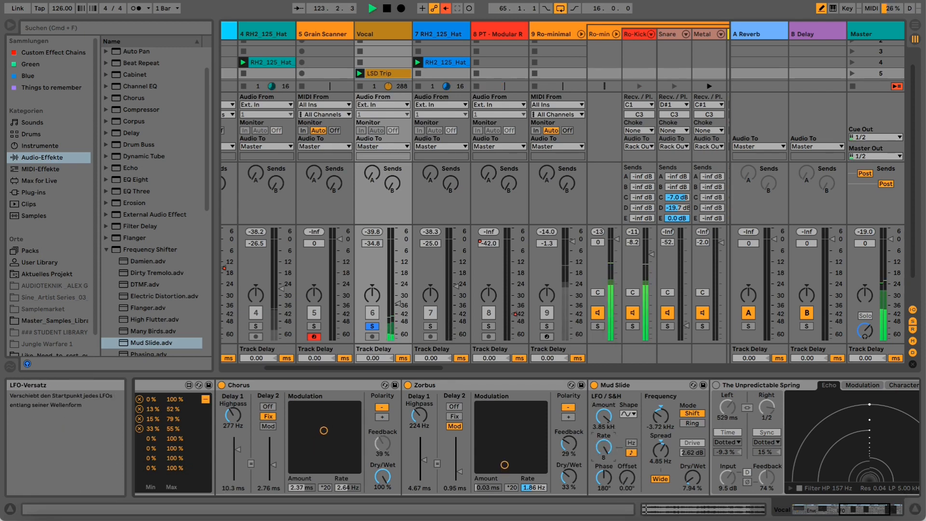
left_click(631, 442)
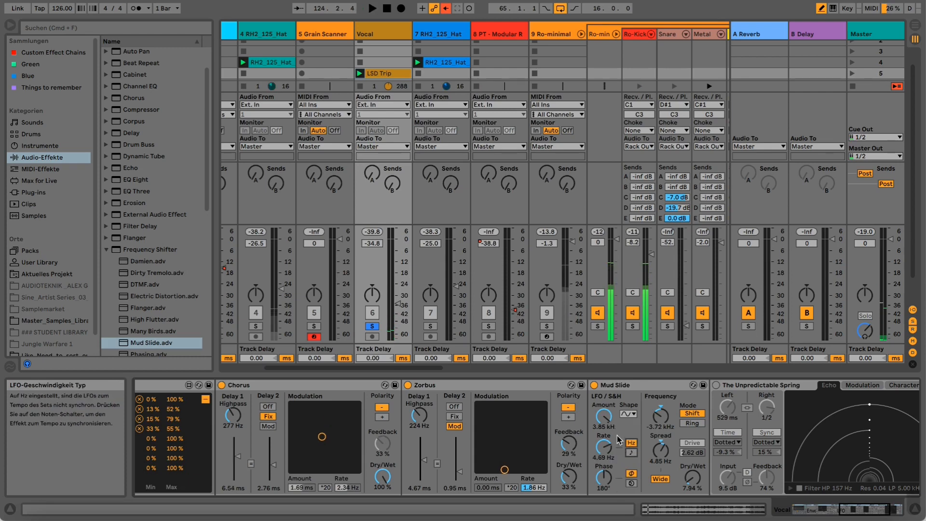
key("space")
Switch on The Unpredictable Spring echo at the end of the device chain and play the vocal through it.
left_click(613, 386)
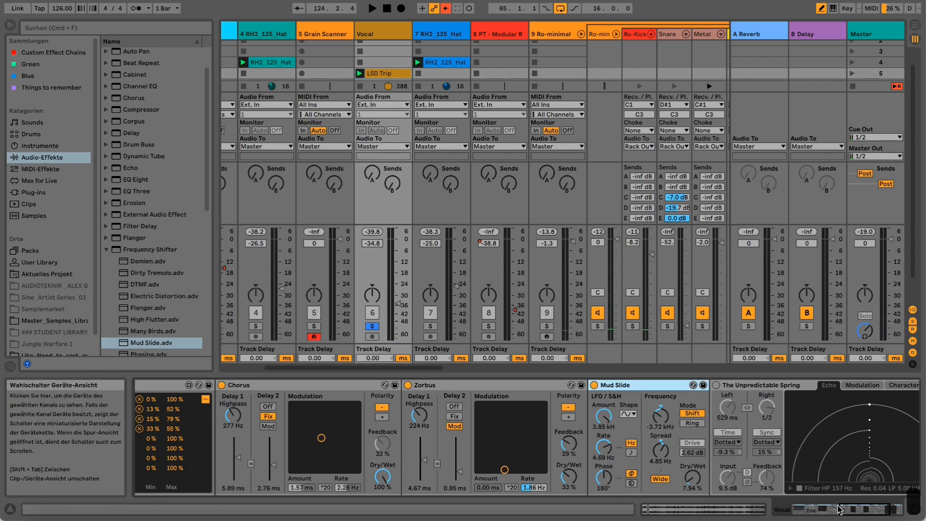
scroll(620, 410, "right", 5)
left_click(597, 385)
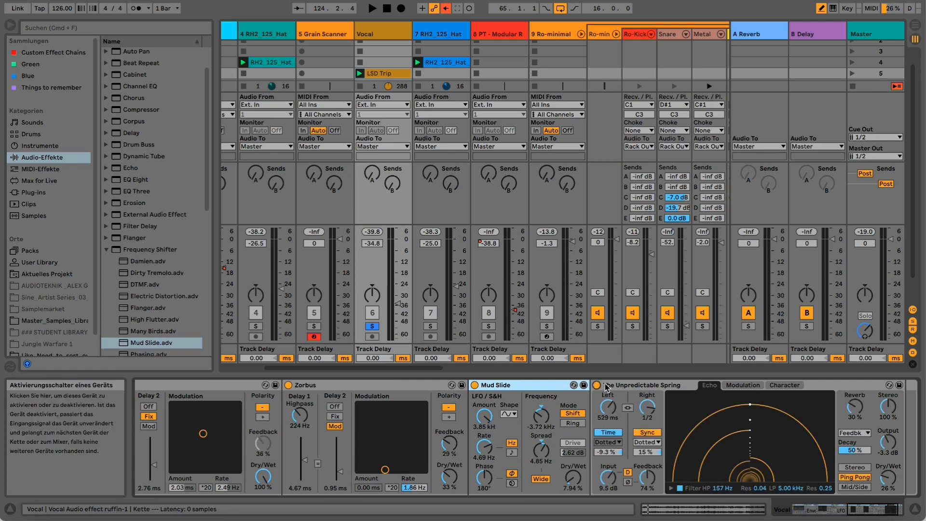
left_click(621, 386)
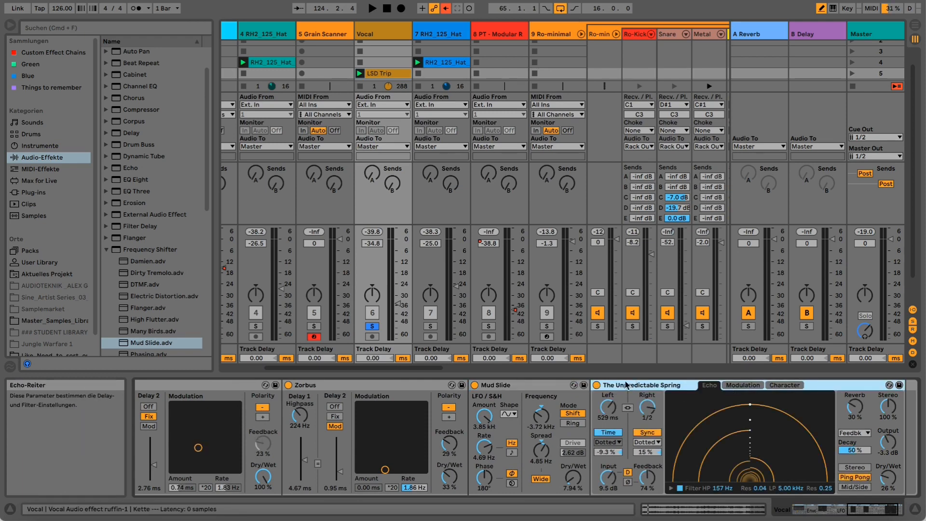
scroll(836, 497, "right", 3)
key("space")
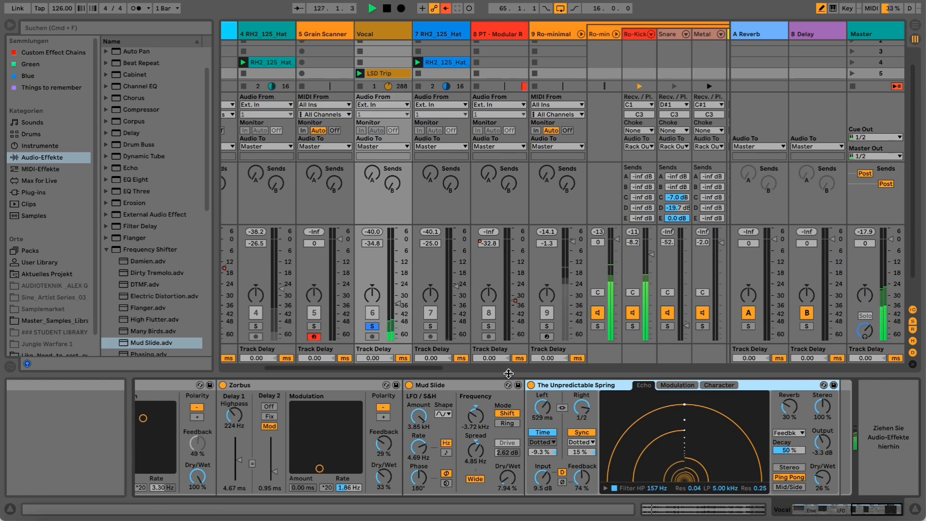
Open the LSD Trip clip's sample settings, stop playback and examine its detune value.
double_click(389, 74)
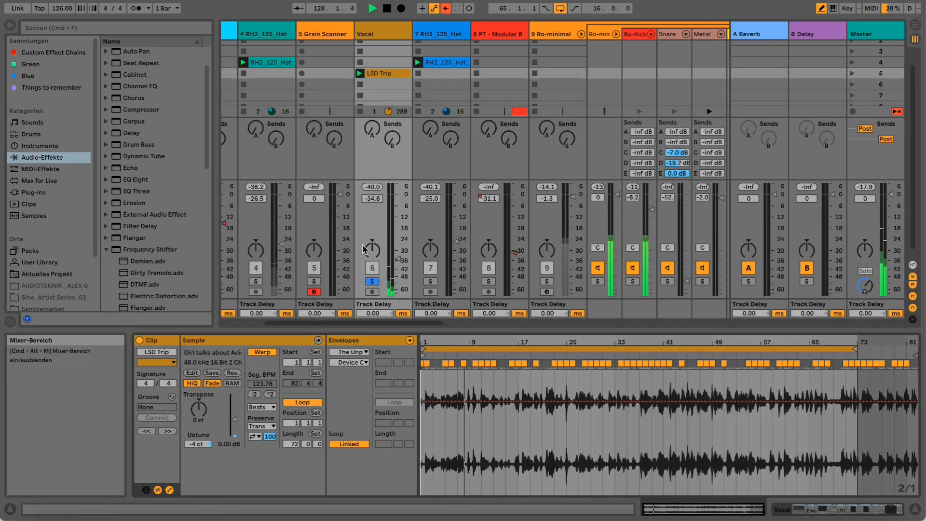
key("space")
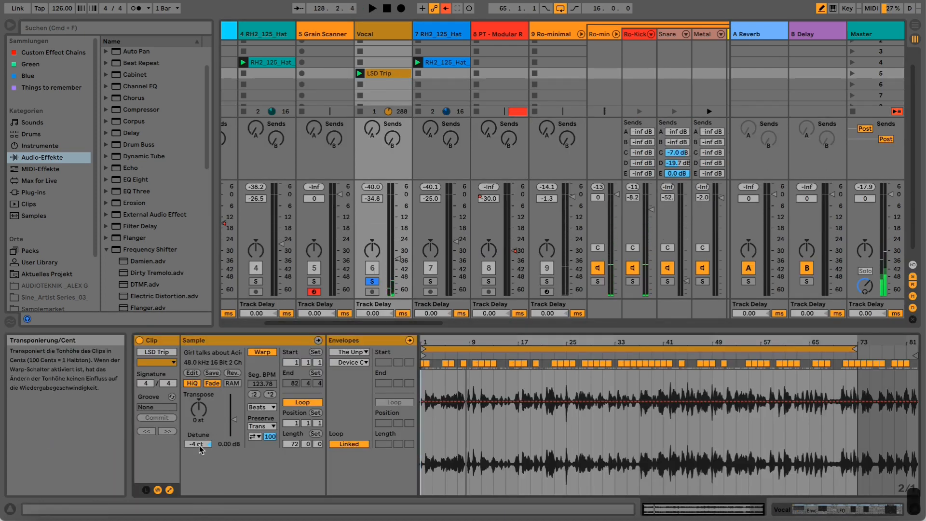
left_click_drag(200, 449, 201, 451)
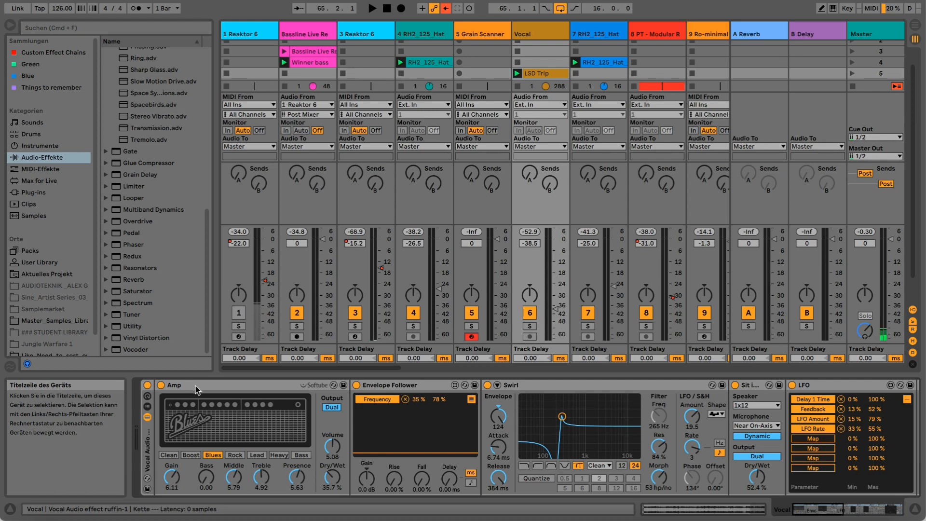
Solo the Vocal track.
left_click(530, 326)
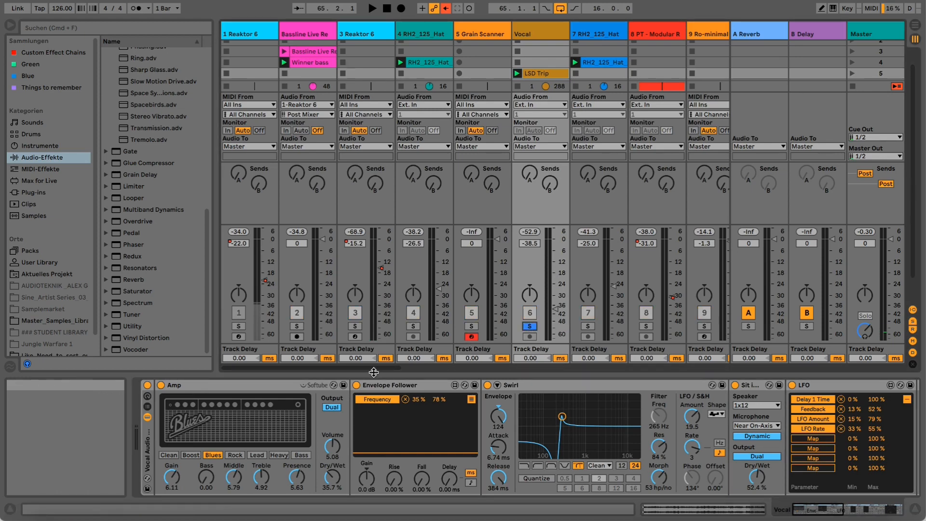
Audition the soloed vocal with the Envelope Follower temporarily off, comparing the Amp on and bypassed, and set the Amp's dry/wet to 38.9 %.
left_click(356, 385)
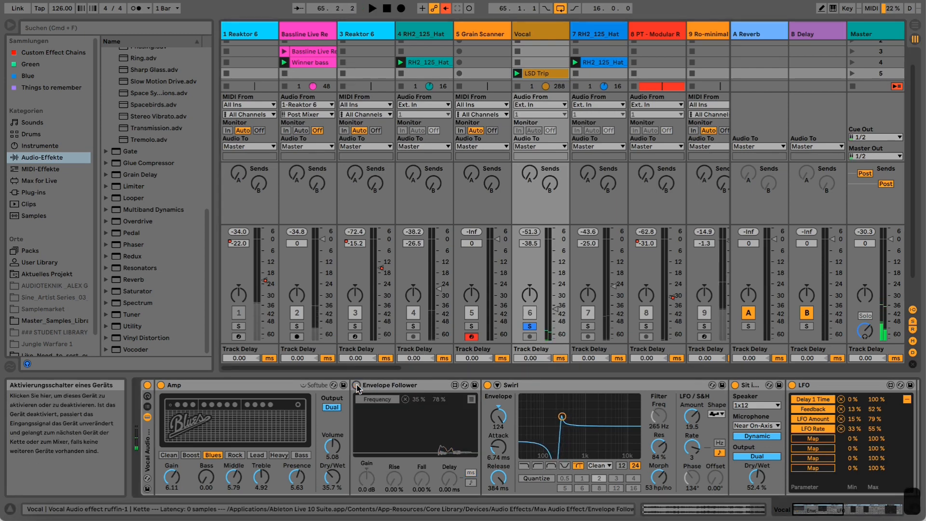
key("space")
left_click(161, 385)
left_click(161, 385)
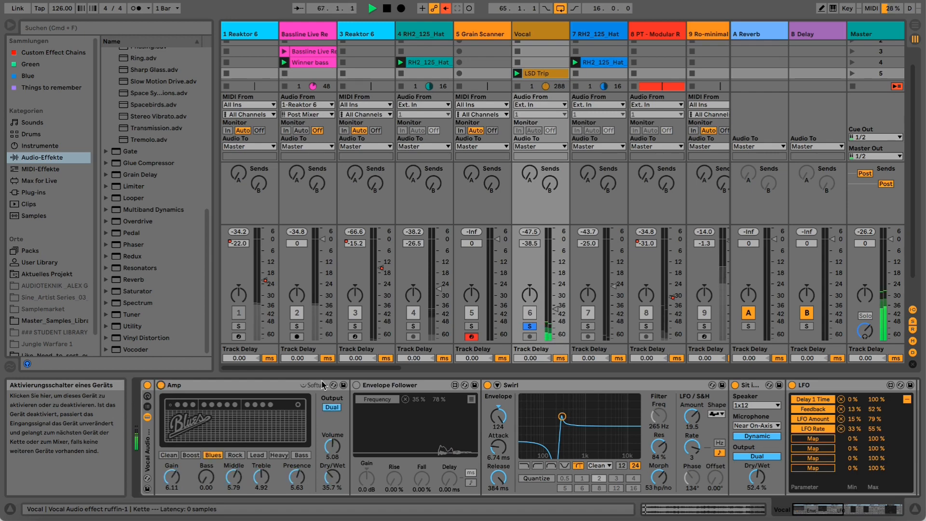
left_click_drag(332, 476, 332, 473)
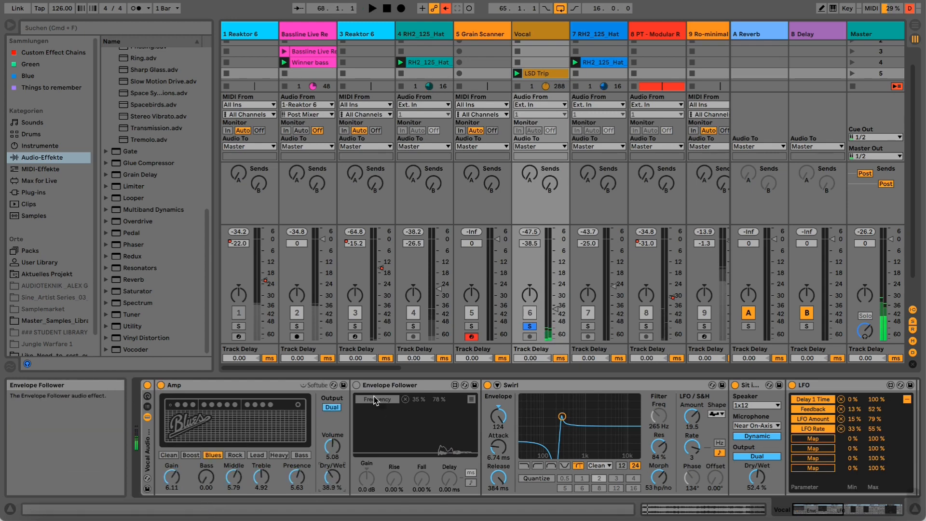
left_click(357, 385)
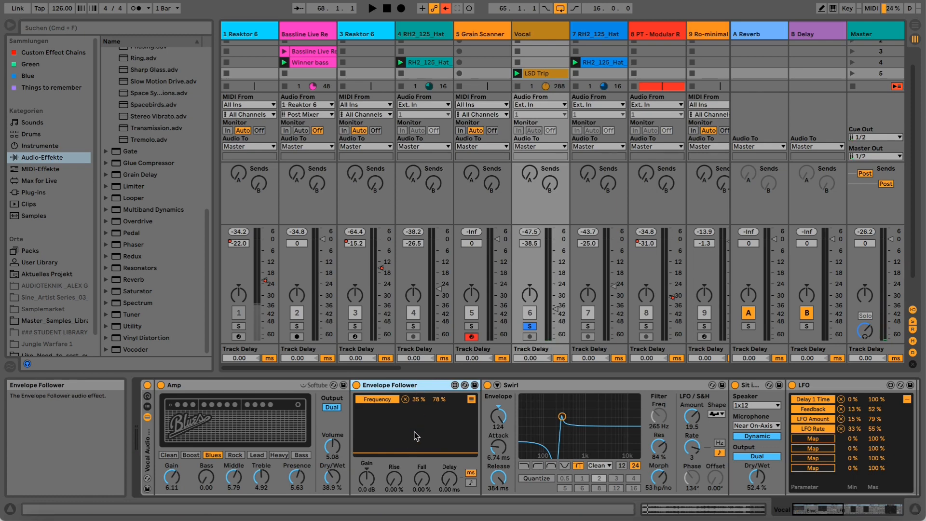
Examine the Swirl, cabinet, LFO, Chorus, Zorbus and Mud Slide settings along the Vocal track's effect chain.
left_click(519, 387)
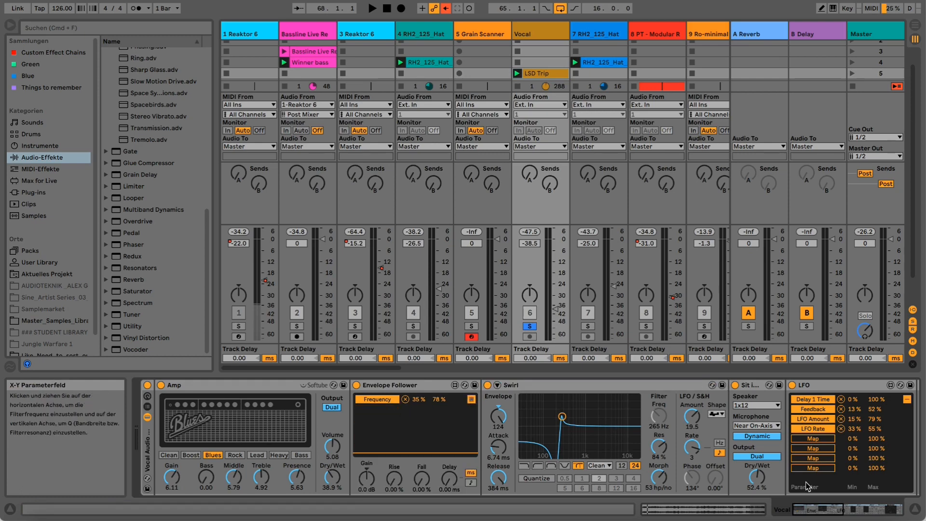
left_click(846, 513)
left_click_drag(847, 511, 856, 511)
left_click(429, 387)
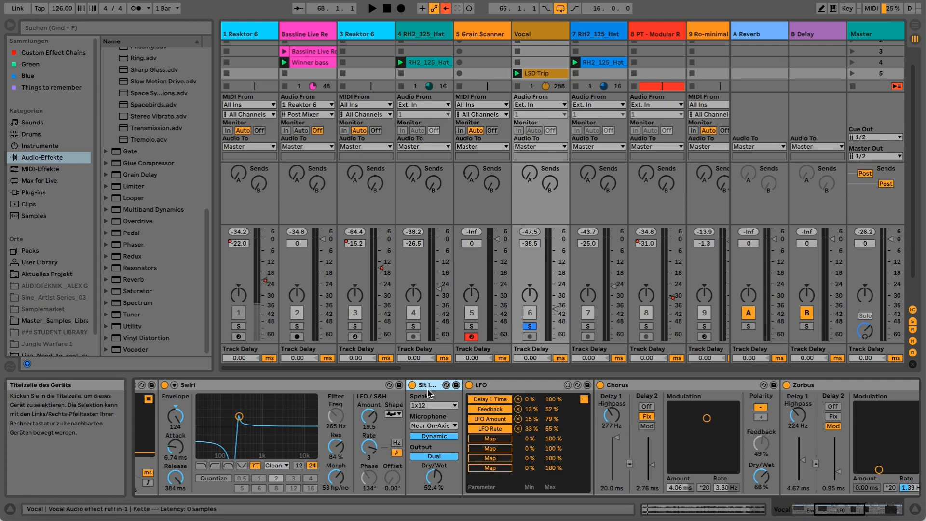
left_click(514, 387)
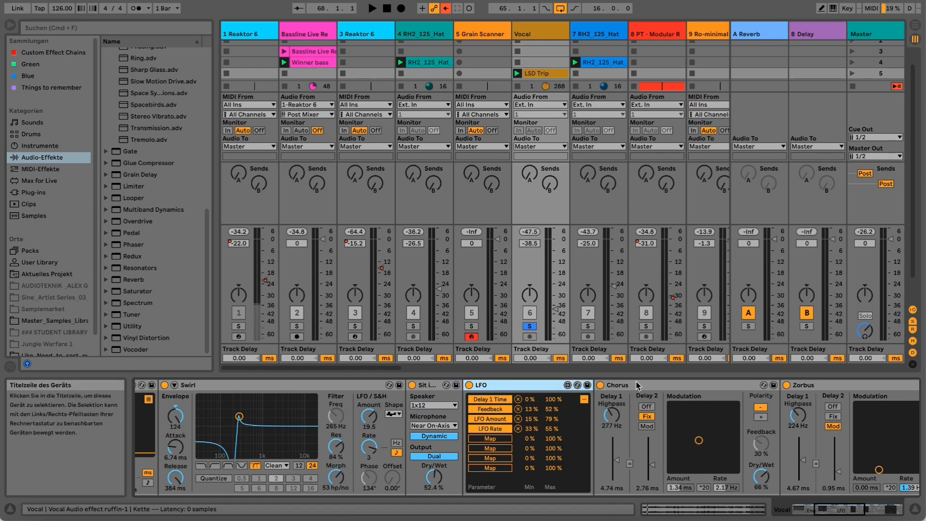
left_click_drag(828, 508, 846, 509)
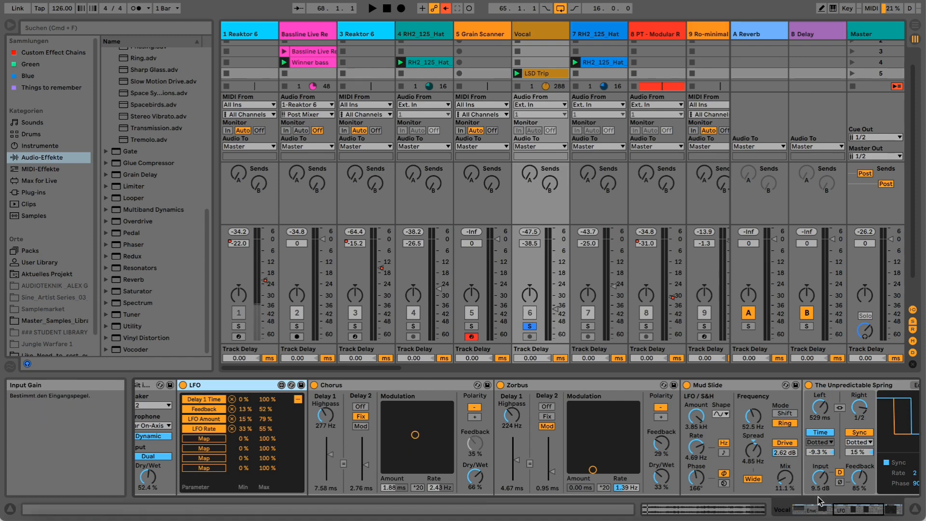
left_click_drag(841, 511, 848, 512)
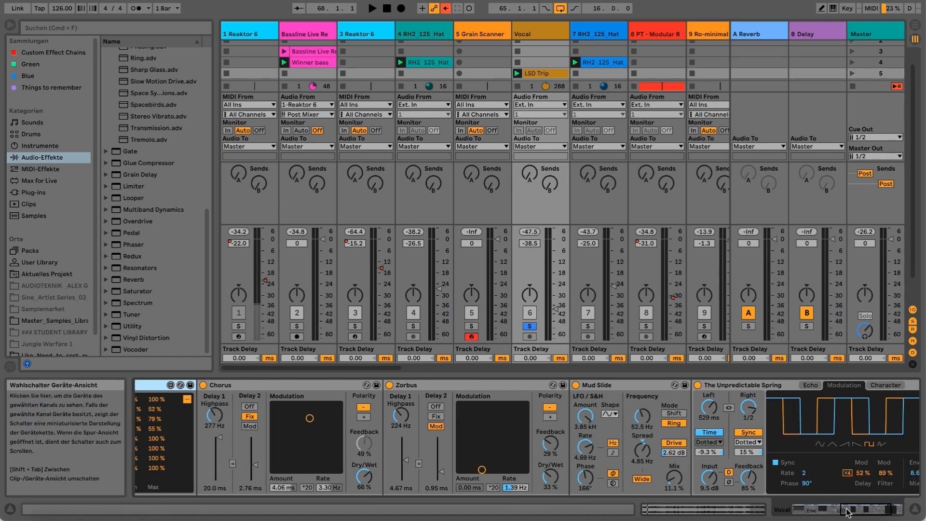
left_click(611, 387)
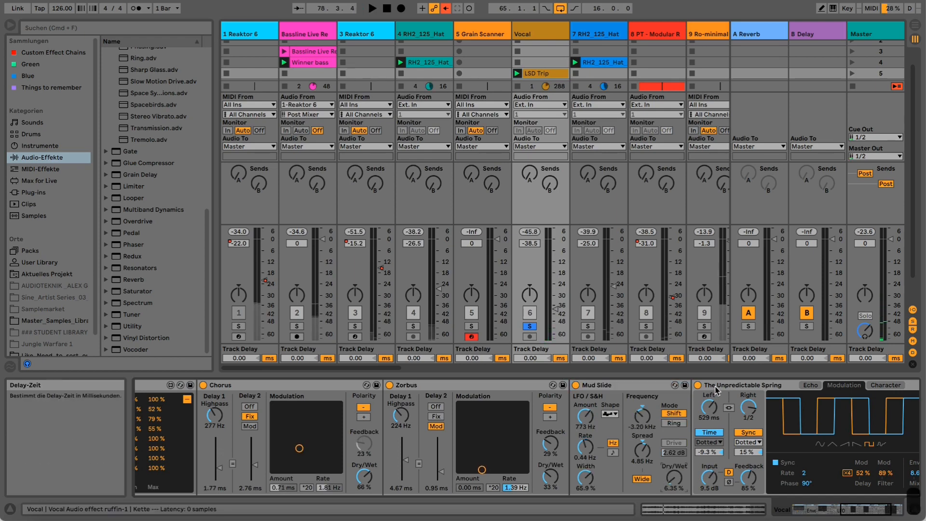
Set the dry/wet of The Unpredictable Spring echo to 44 %.
left_click(814, 453)
left_click_drag(850, 508, 861, 506)
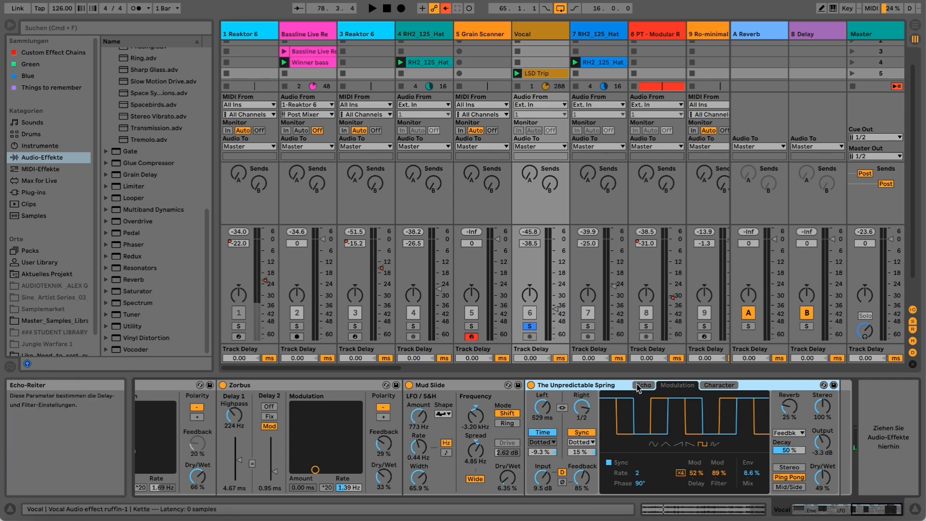
left_click_drag(821, 482, 821, 483)
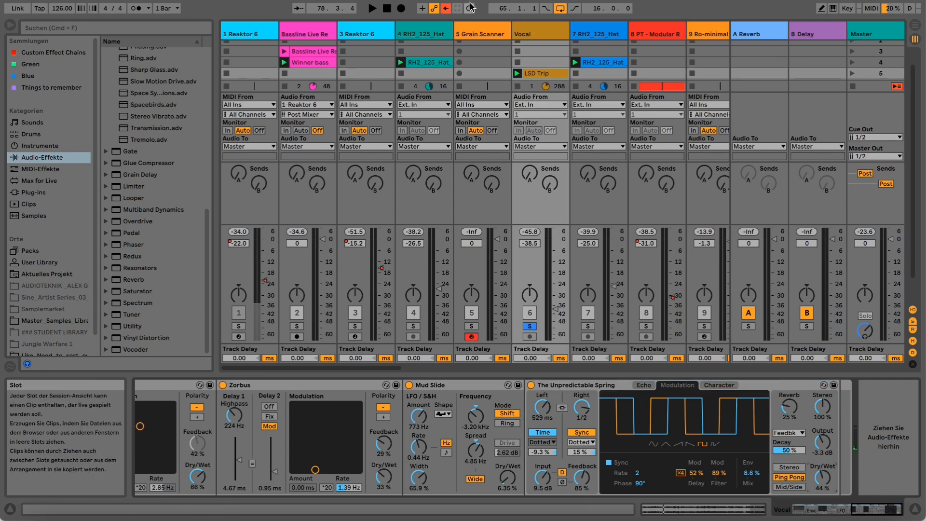
Open the LSD Trip clip and display its clip volume envelope over the waveform.
left_click(528, 74)
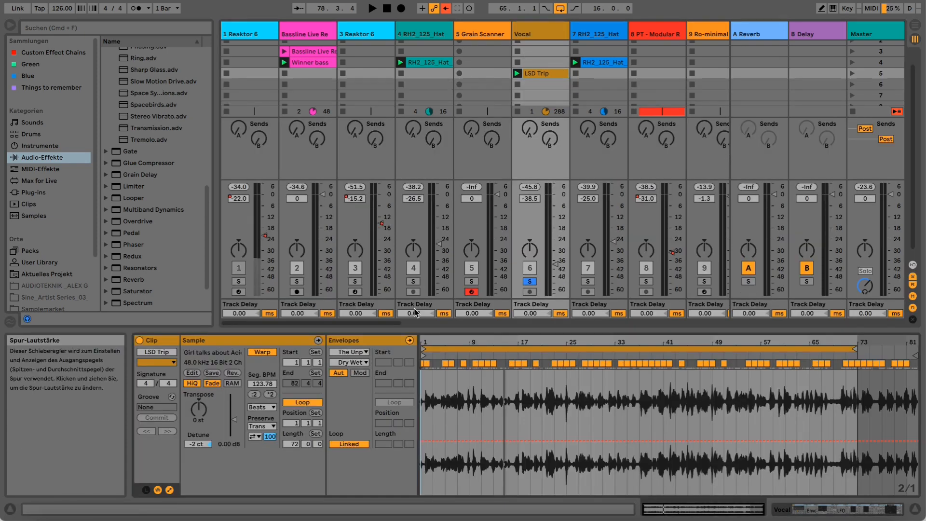
left_click(349, 352)
left_click(373, 372)
left_click(359, 363)
left_click(363, 375)
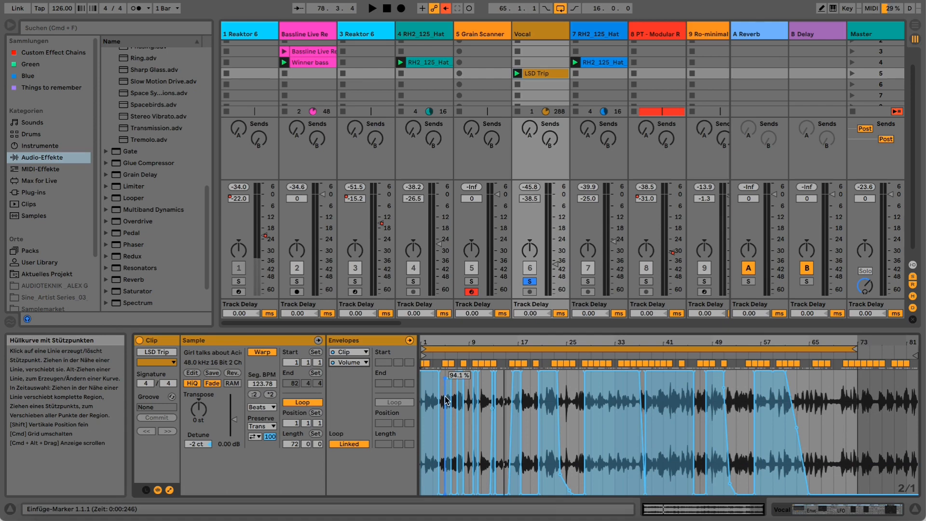
Set the Vocal track's volume to -42.0 dB in the unsoloed, playing mix and redisplay the LSD Trip clip's volume envelope.
left_click(529, 281)
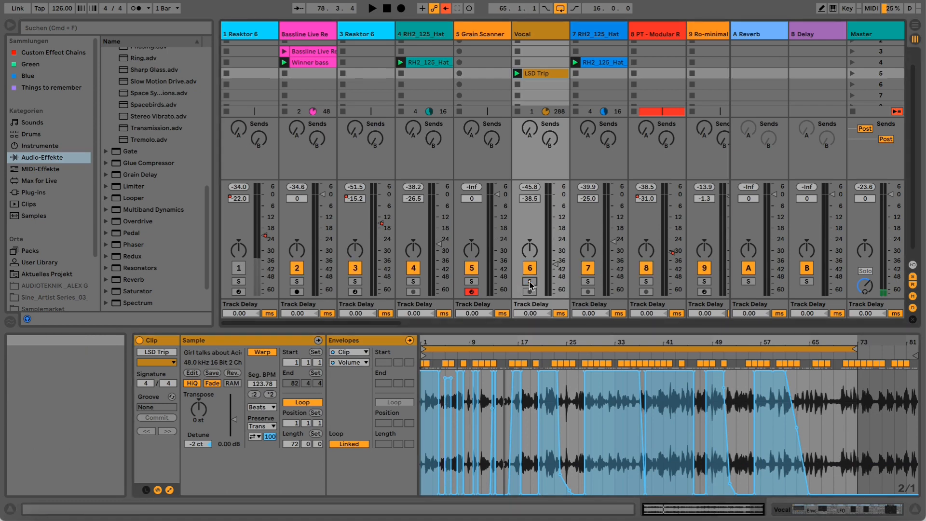
key("space")
left_click_drag(556, 263, 555, 261)
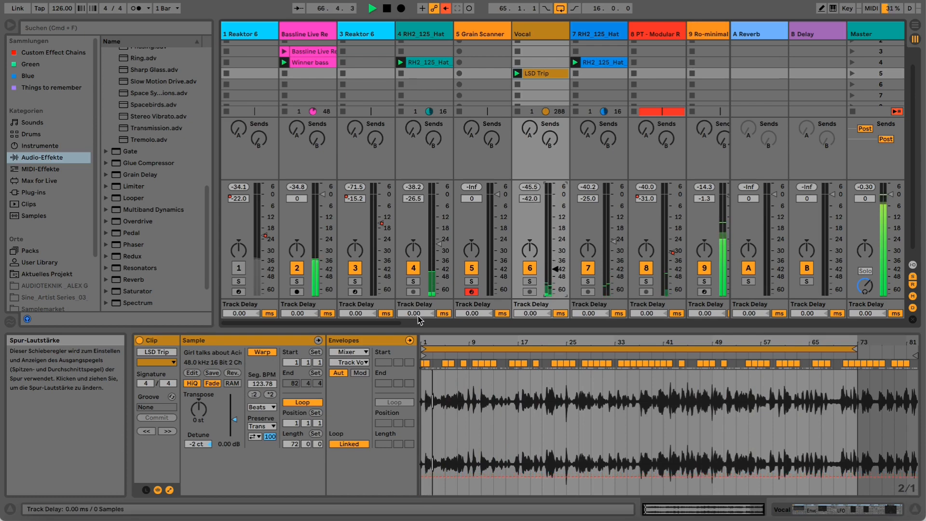
left_click(358, 355)
left_click(344, 362)
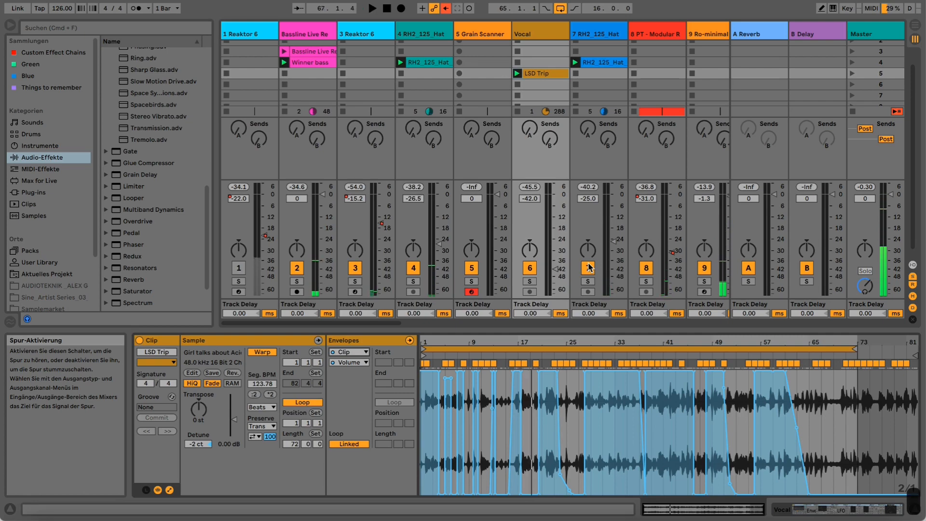
Display the clip volume envelope of the RH2_125_Hat clip on track 7 and play it soloed, then within the full mix.
left_click(589, 282)
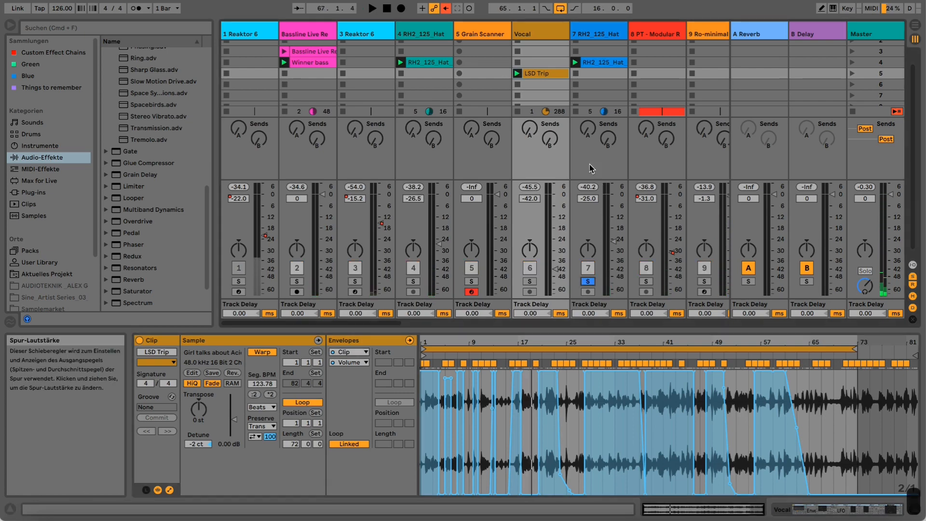
left_click(598, 64)
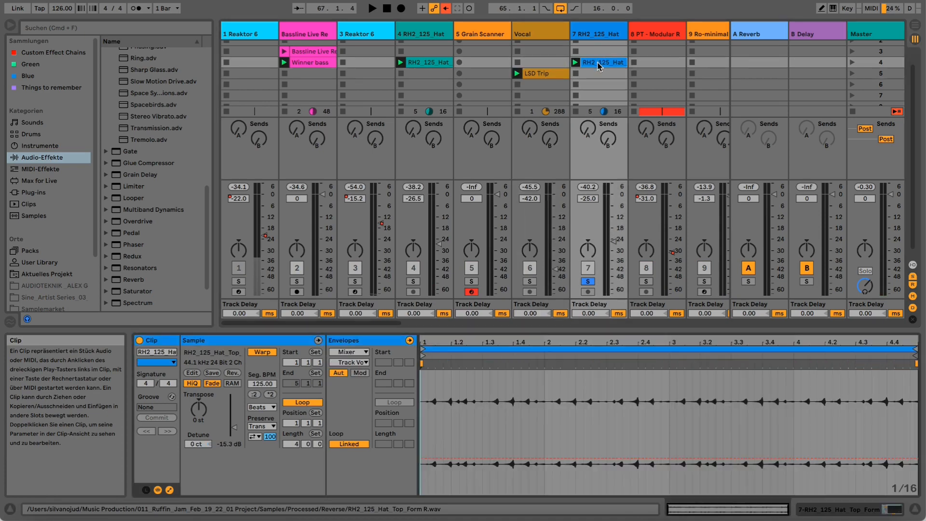
left_click(363, 353)
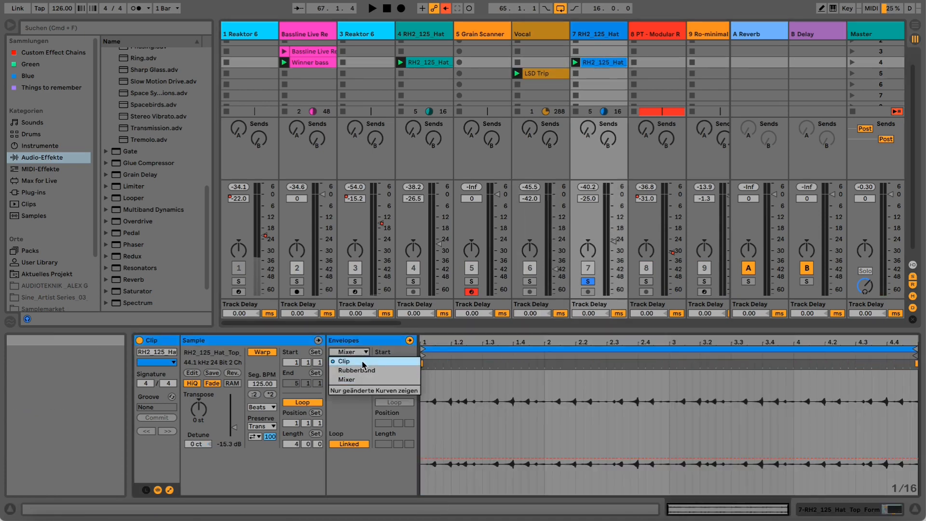
left_click(358, 368)
key("space")
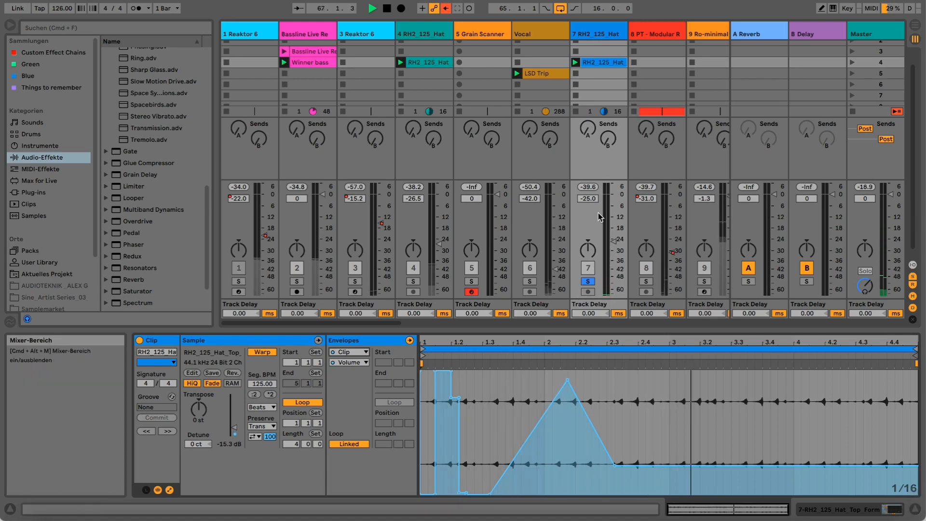
left_click(591, 282)
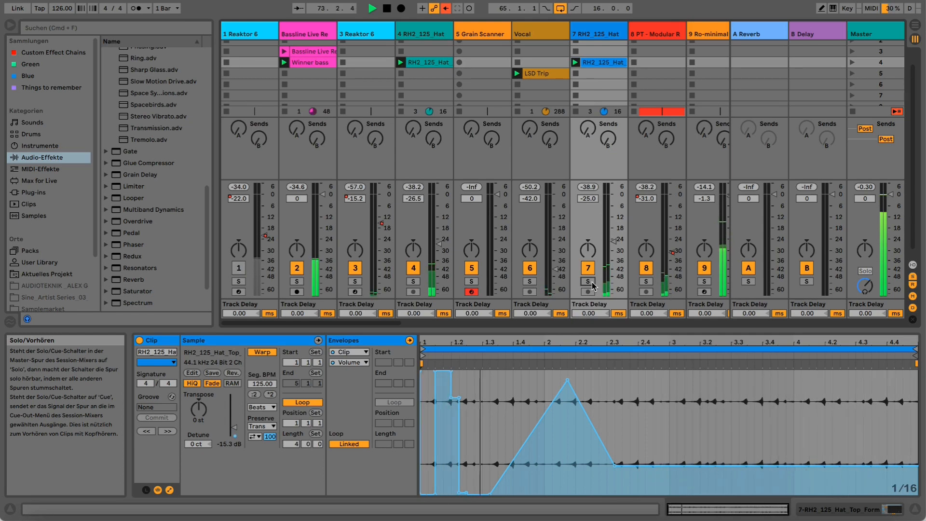
Solo track 7, compare its hat loop with the Rubberband effect on and off, and leave Rubberband switched off.
key("space")
left_click(588, 283)
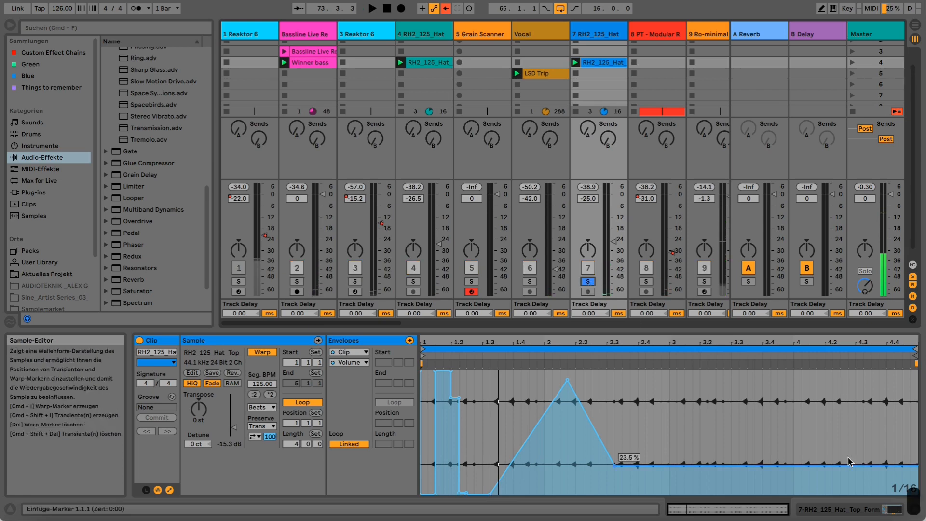
left_click(837, 510)
left_click(146, 386)
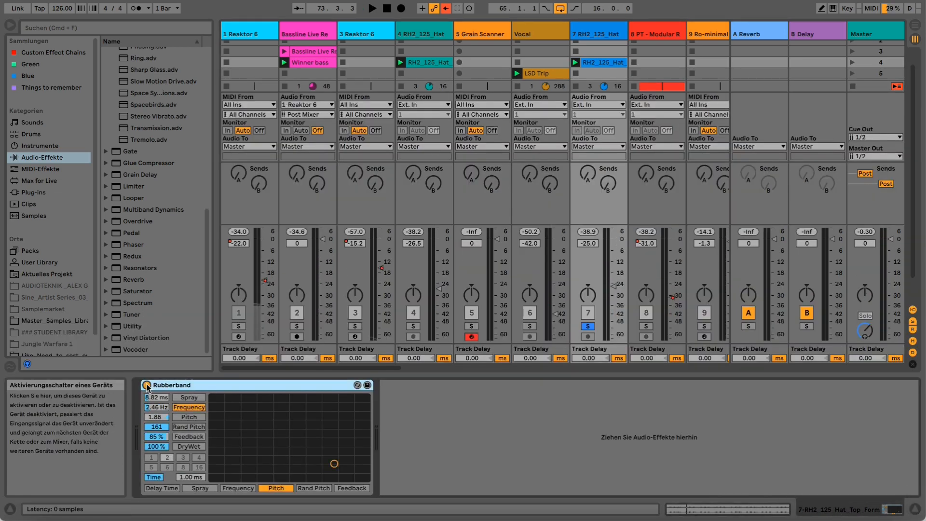
left_click(147, 385)
key("space")
left_click(146, 386)
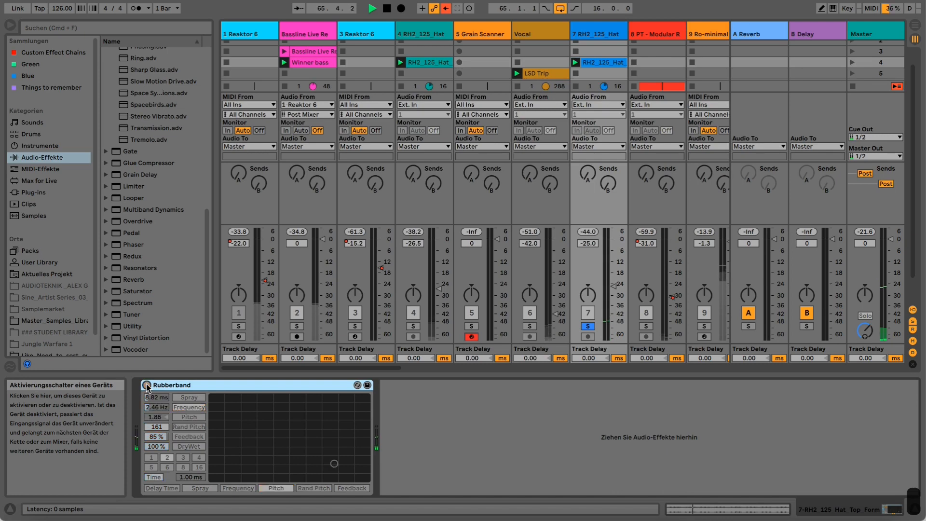
key("space")
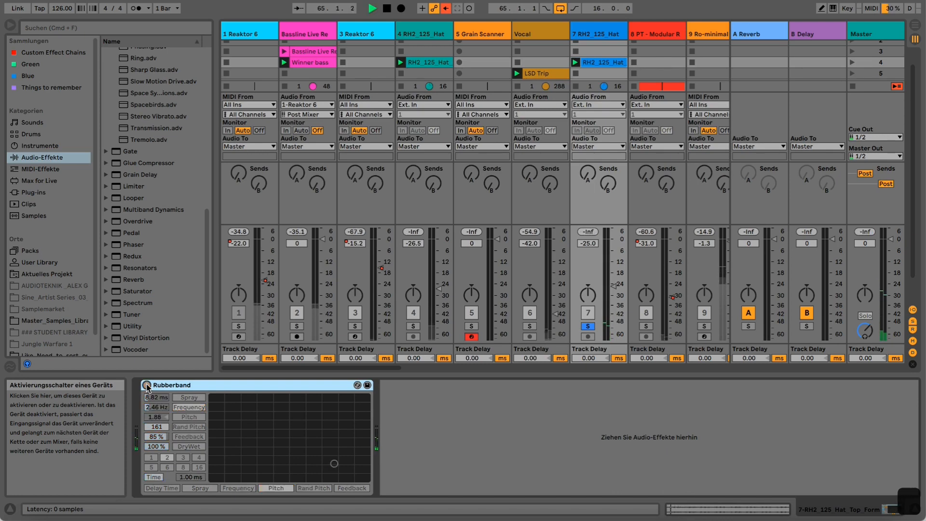
left_click(146, 386)
key("space")
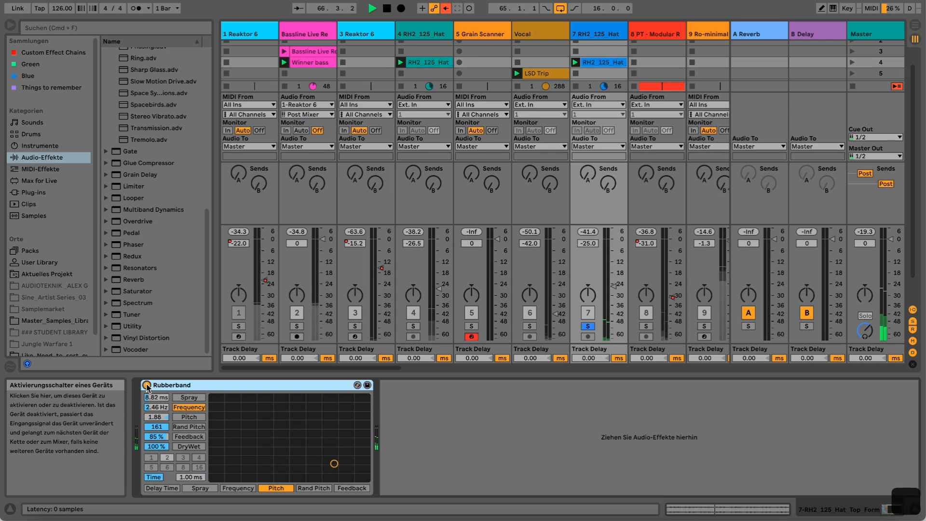
key("space")
left_click(146, 385)
Unsolo track 7, compare the playing mix with it muted and unmuted, and set its volume to -26.8 dB.
left_click(588, 326)
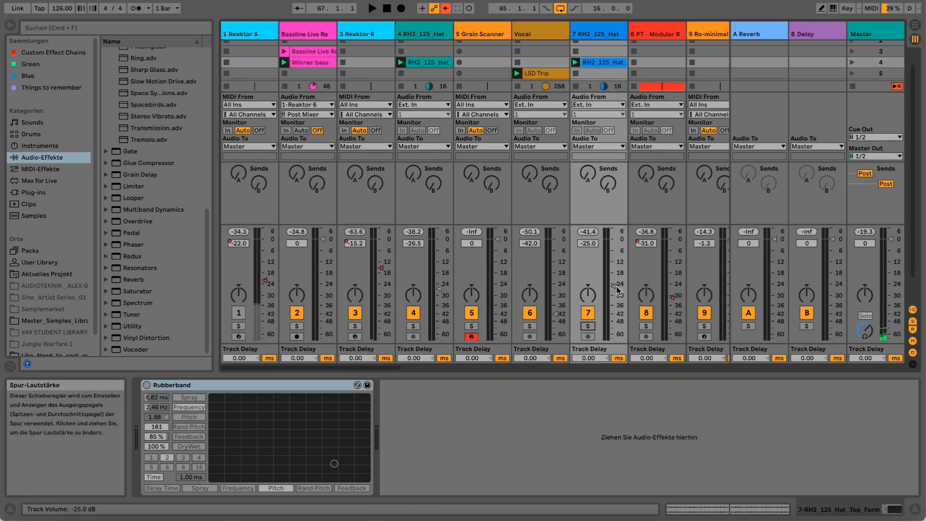
key("space")
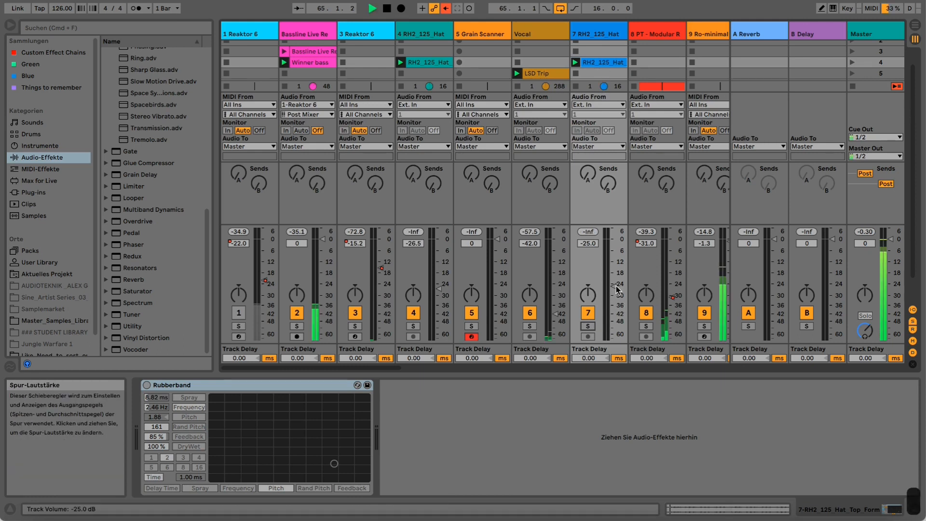
left_click(588, 312)
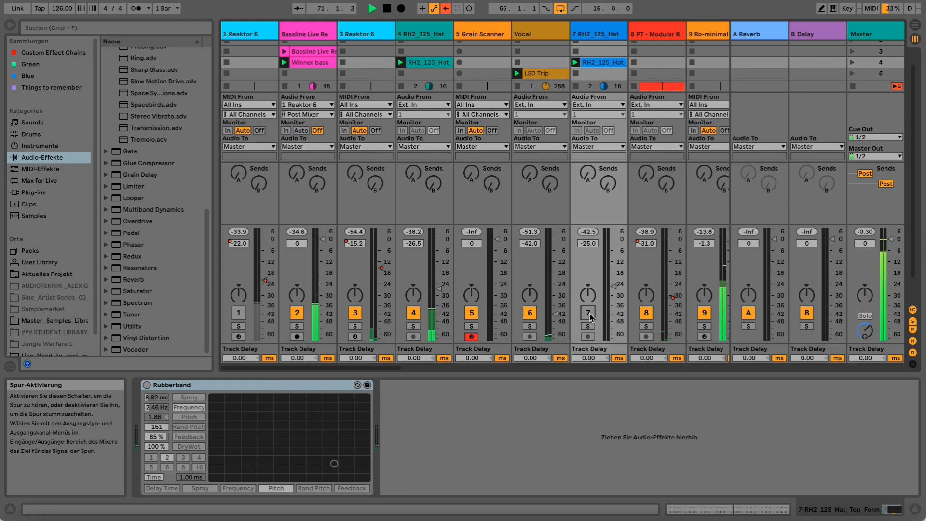
left_click(588, 313)
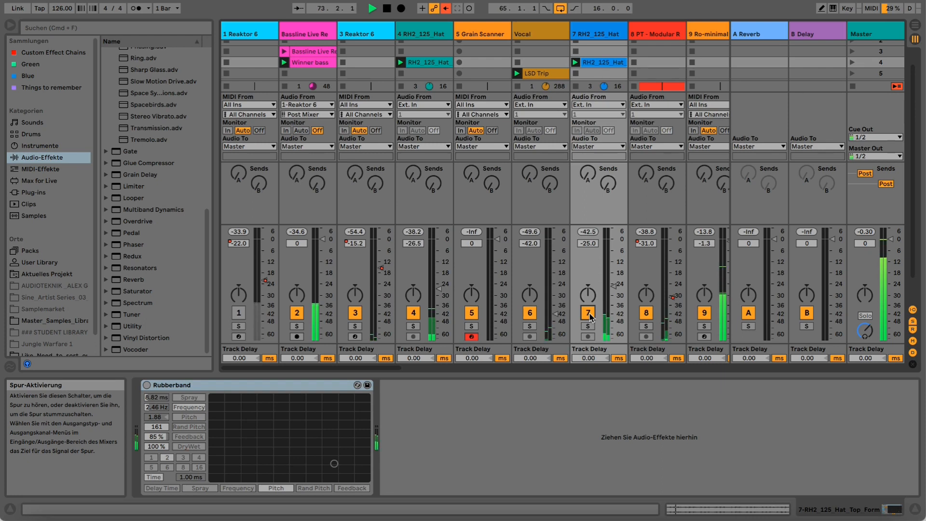
left_click_drag(613, 287, 615, 292)
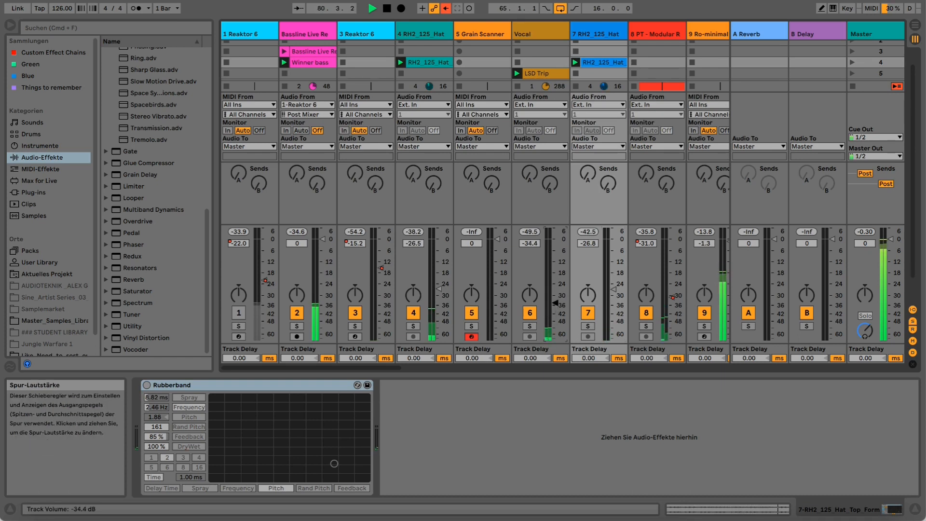
Compare the playing mix with the Vocal track muted and unmuted, and set the Vocal volume to -35.6 dB.
left_click(530, 313)
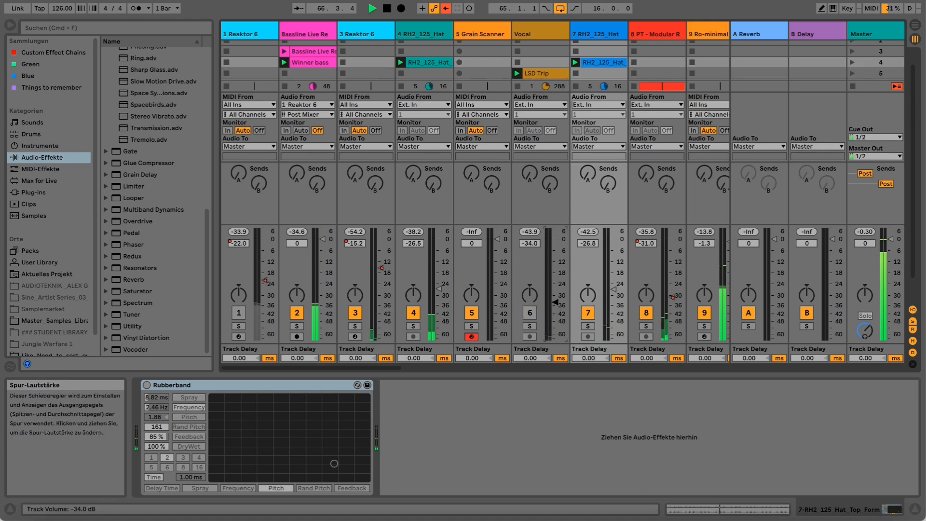
left_click_drag(556, 303, 556, 300)
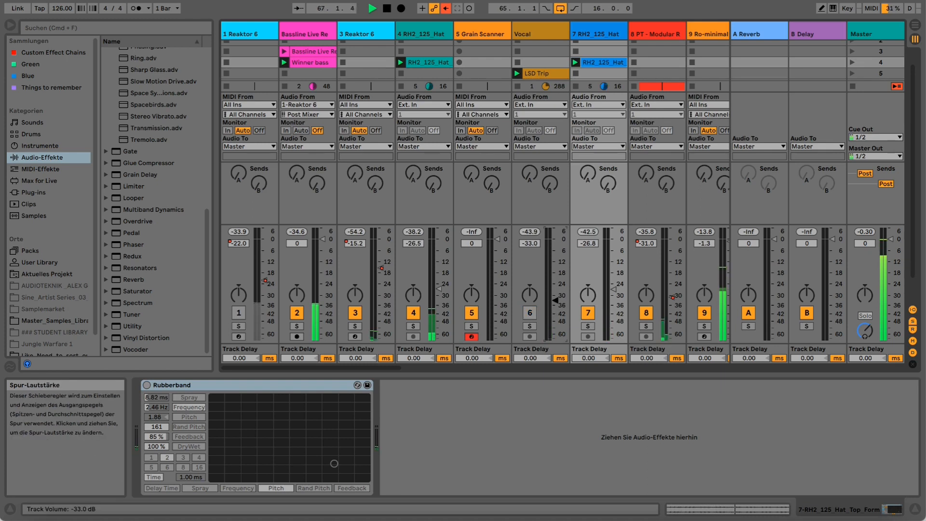
left_click(531, 313)
left_click_drag(556, 300, 556, 303)
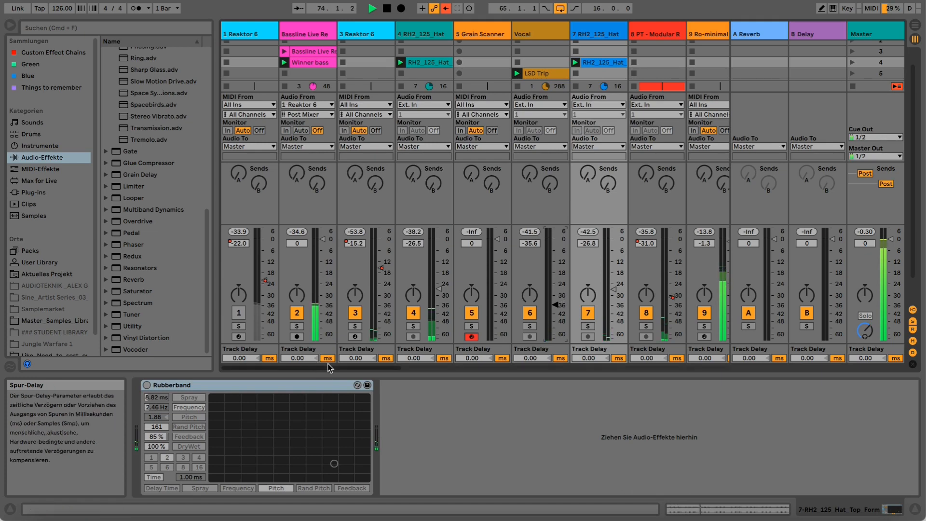
Compare the playing mix with the Ro-Kick chain of track 9 muted and unmuted, and fold away that track's chain mixer.
left_click_drag(329, 366, 394, 365)
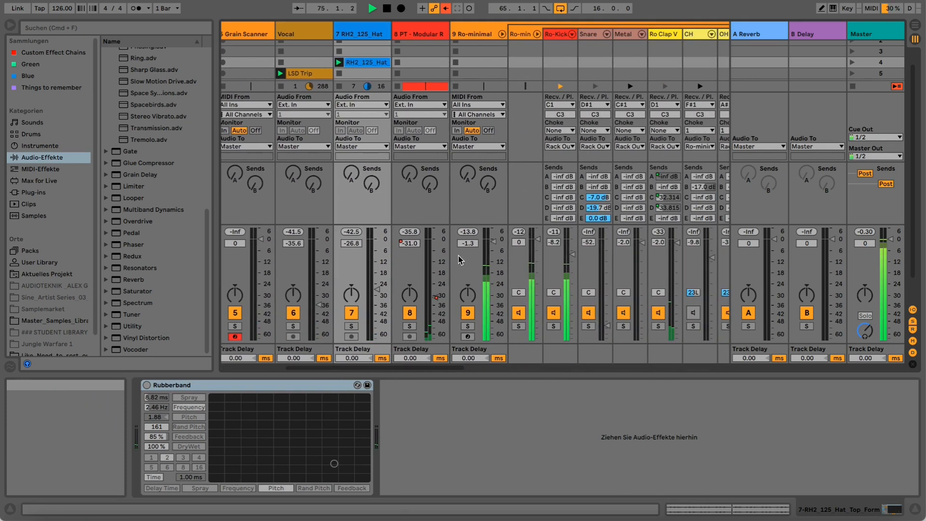
left_click(502, 34)
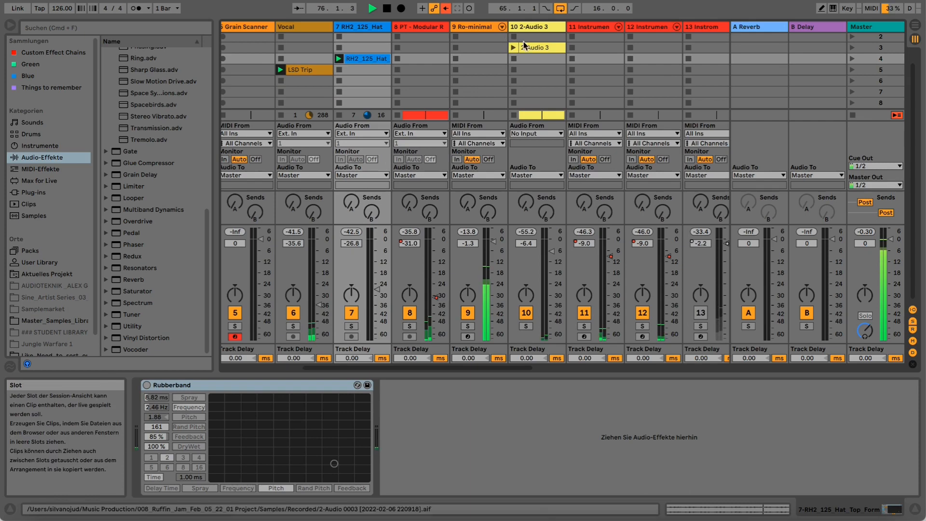
left_click(502, 27)
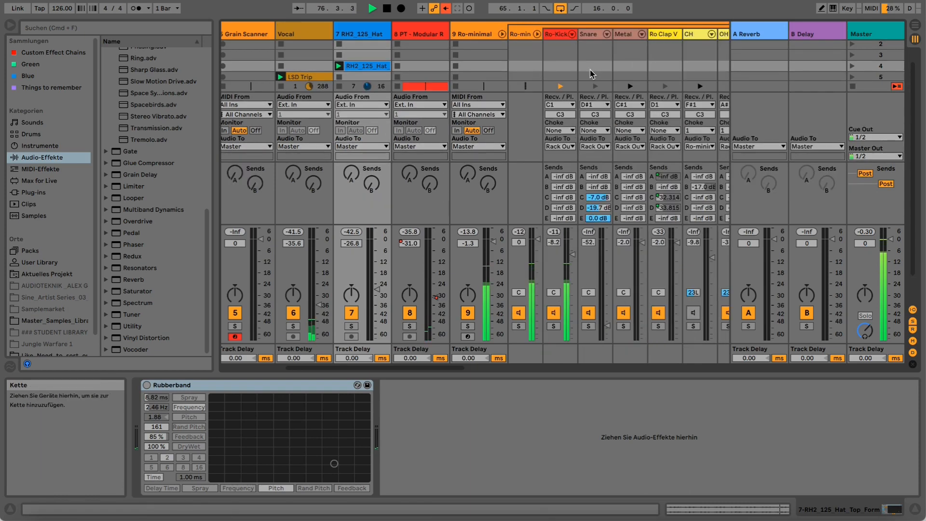
left_click(554, 313)
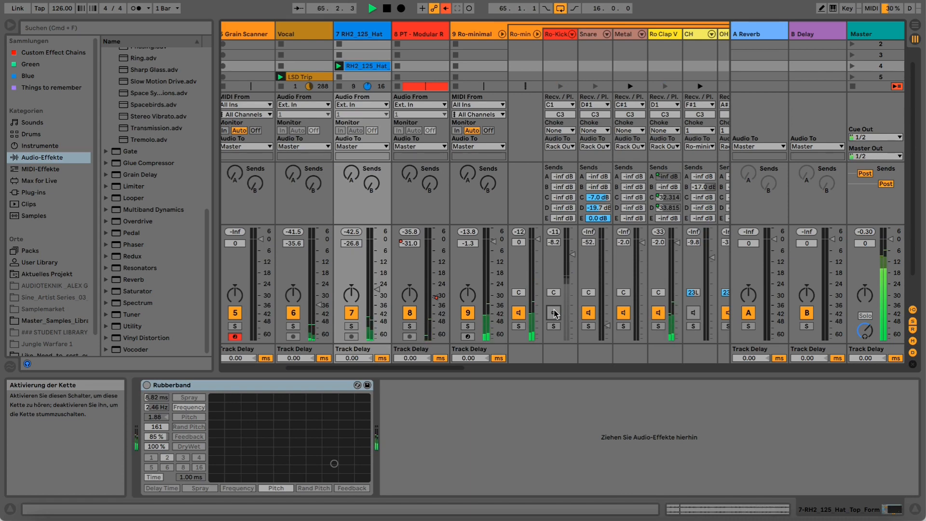
left_click(554, 313)
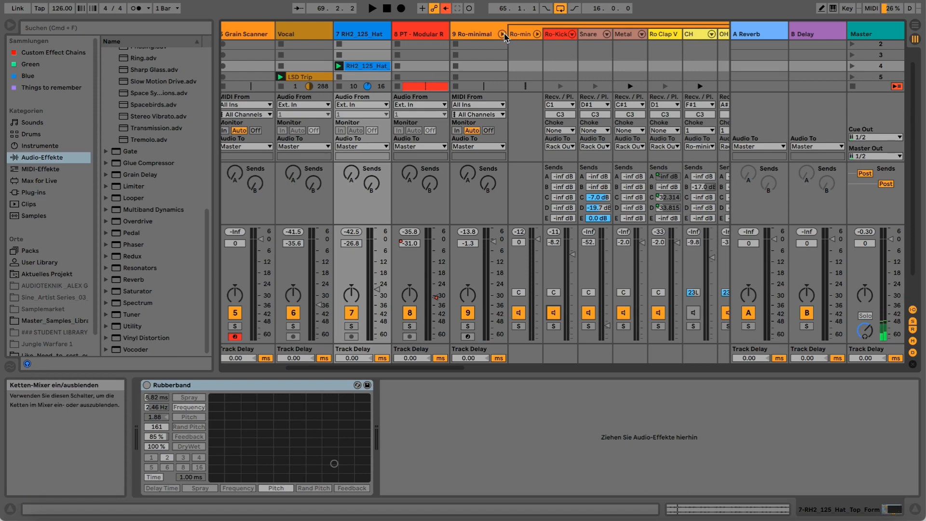
left_click(503, 34)
left_click_drag(522, 366, 472, 371)
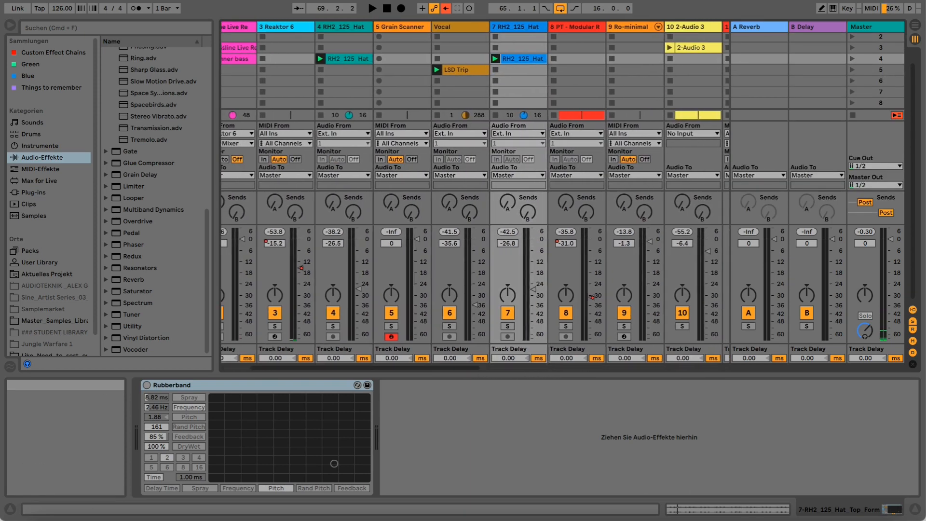